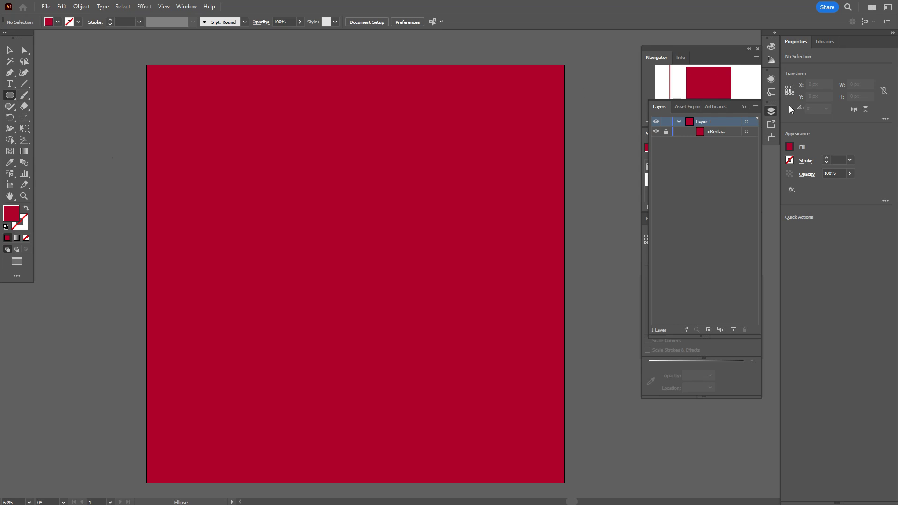
- Draw a white ellipse 166 px wide and 245 px high in the artboard's upper-left area and rotate it to about 38°
click(771, 112)
click(650, 180)
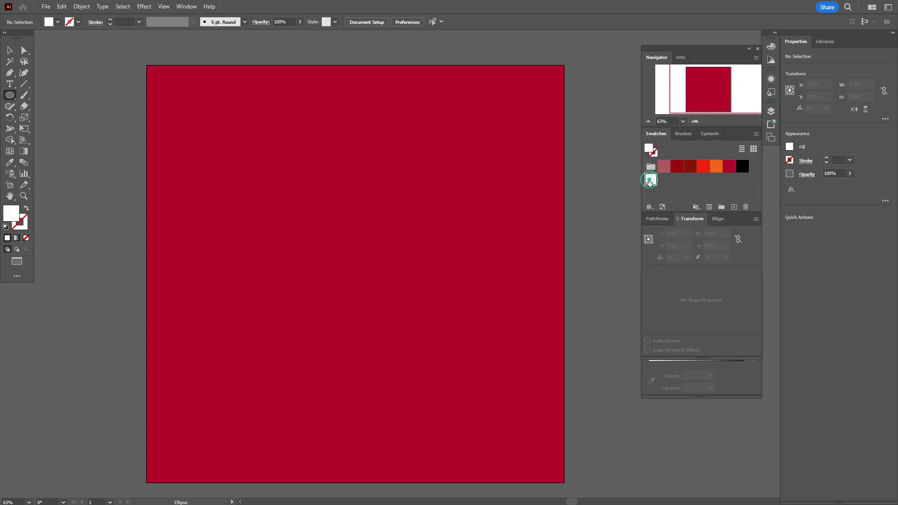
click(247, 183)
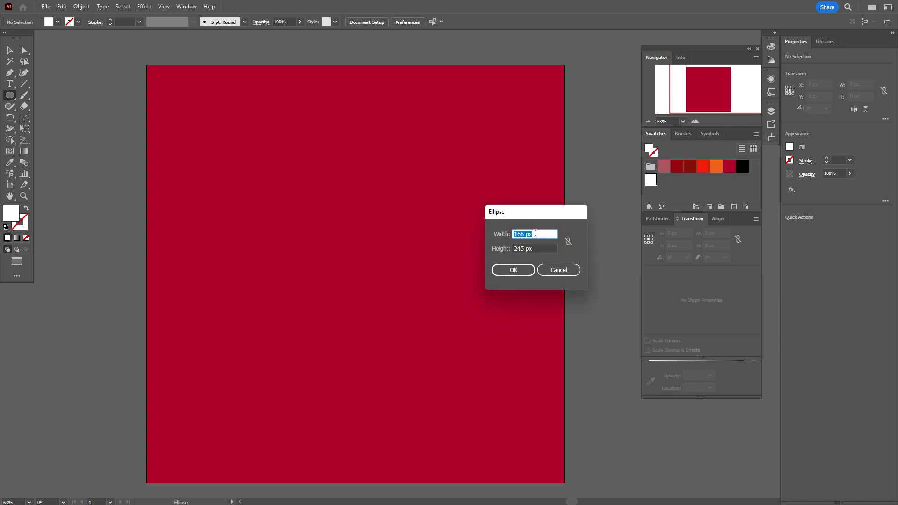
click(527, 269)
key(v)
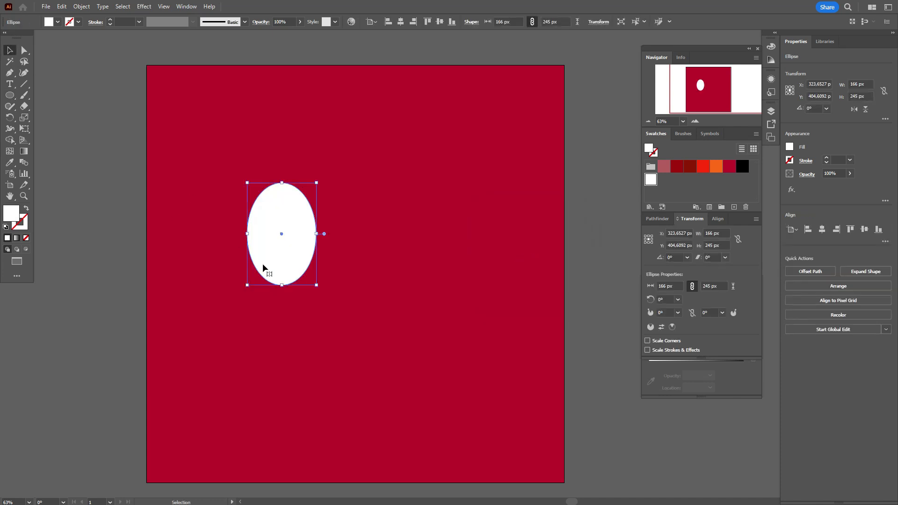
drag(320, 288, 359, 273)
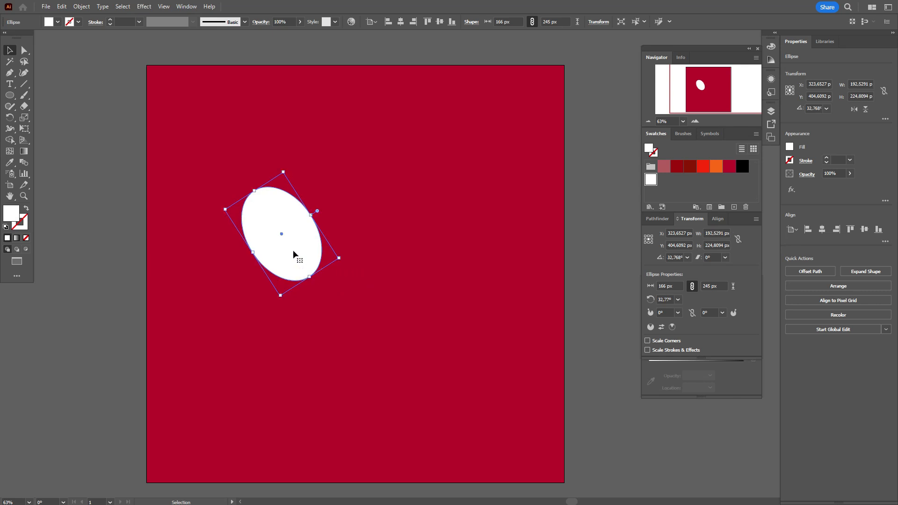
drag(342, 260, 344, 254)
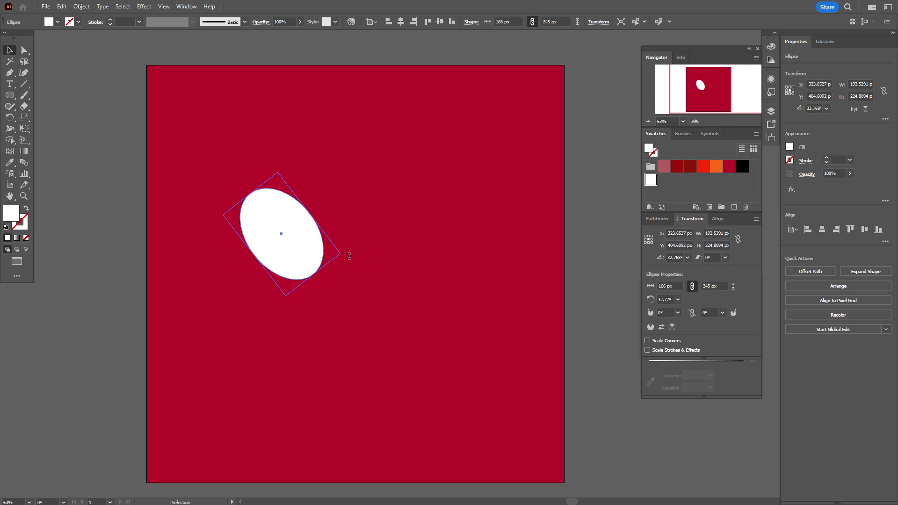
- Create a copy of the ellipse reflected across the vertical axis and move it right to form a heart outline
right_click(315, 248)
mouse_move(387, 424)
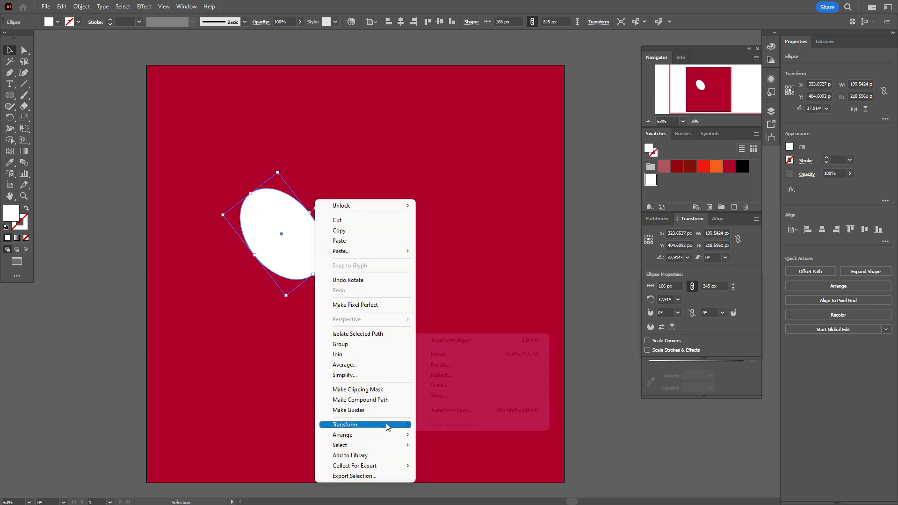
click(465, 379)
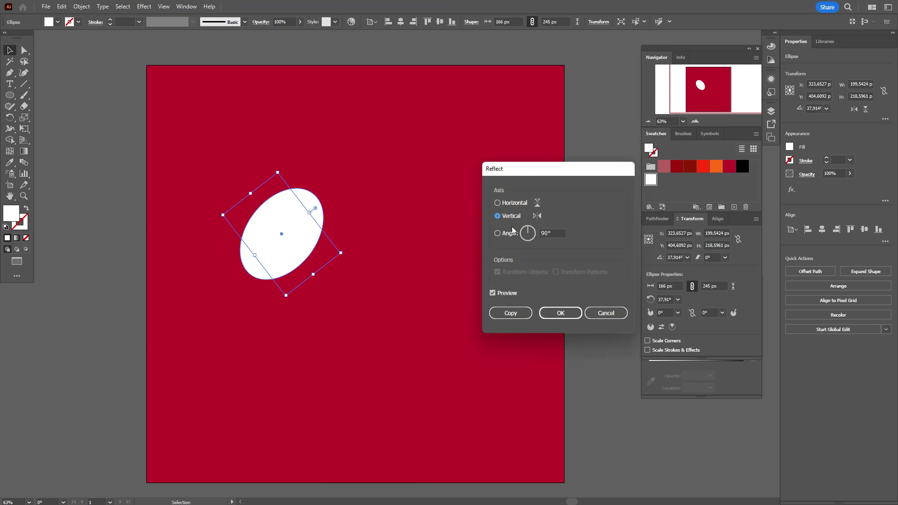
click(510, 312)
drag(283, 245, 311, 242)
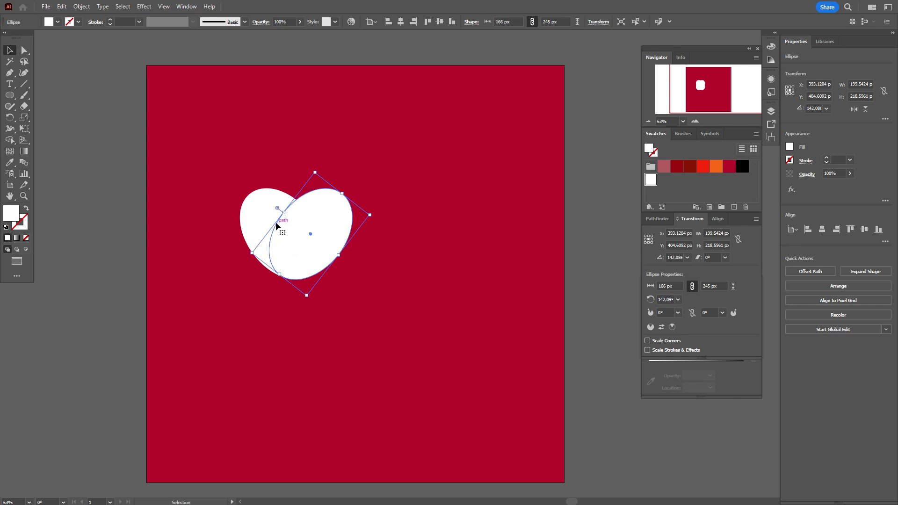
- Unite the two overlapping ellipses into a single heart shape
shift+click(262, 212)
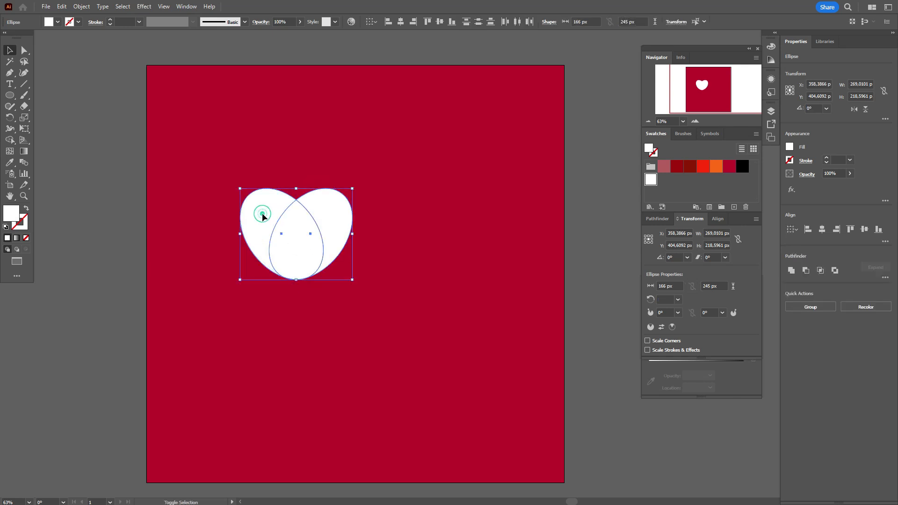
click(792, 270)
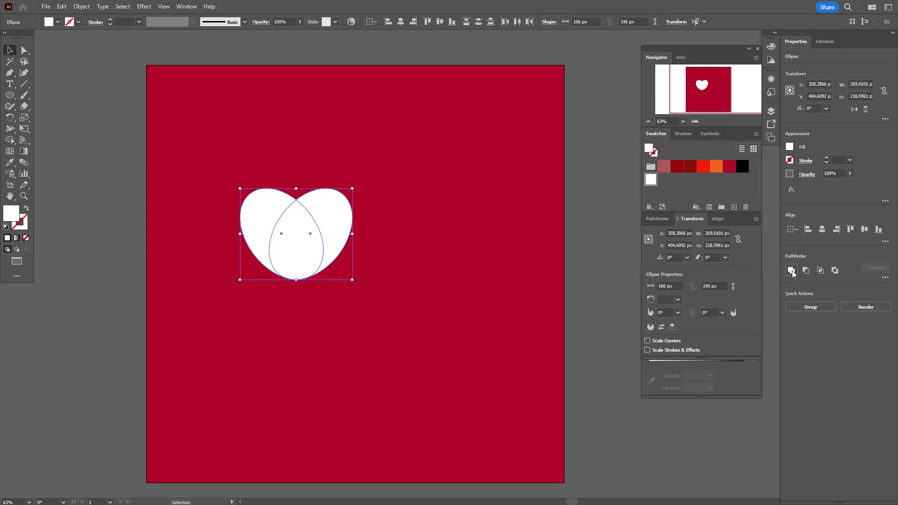
click(593, 244)
- Move the white heart near the artboard's centre and enlarge it to about 379 by 308 px
drag(314, 259, 356, 286)
mouse_move(396, 263)
mouse_down()
mouse_move(437, 263)
mouse_move(387, 282)
mouse_move(392, 277)
mouse_up()
click(586, 246)
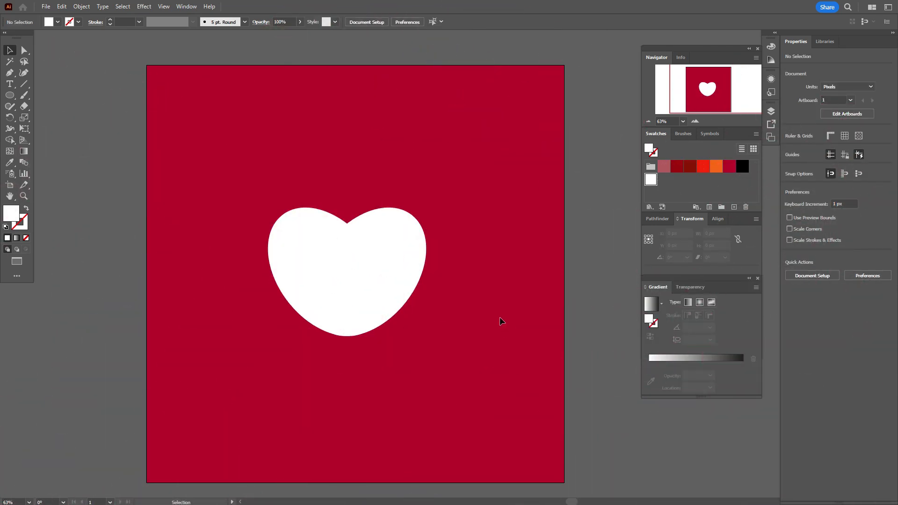
- Apply a radial gradient to the heart and reverse it so the centre is dark and the edge light
click(383, 271)
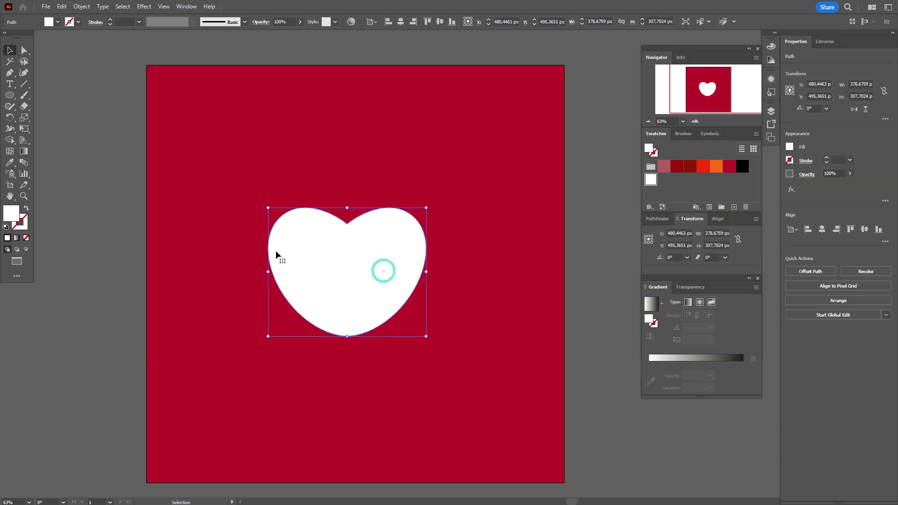
click(23, 151)
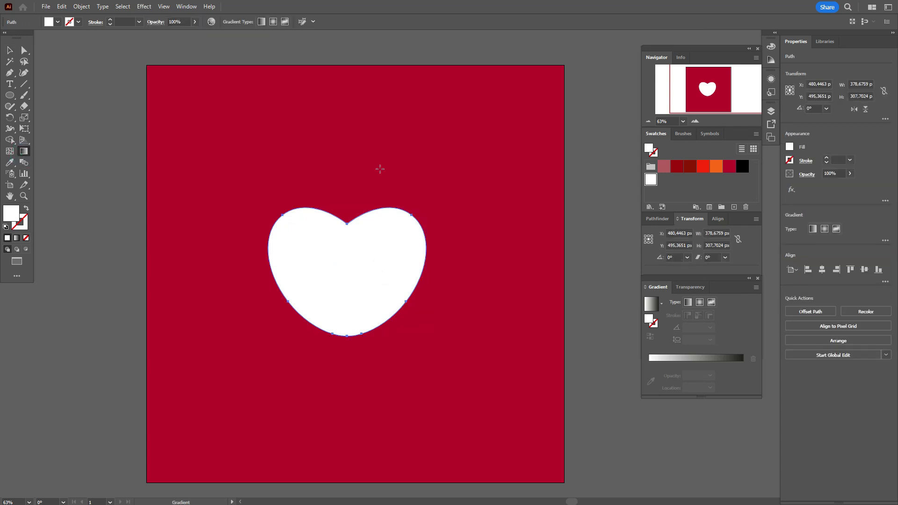
click(700, 303)
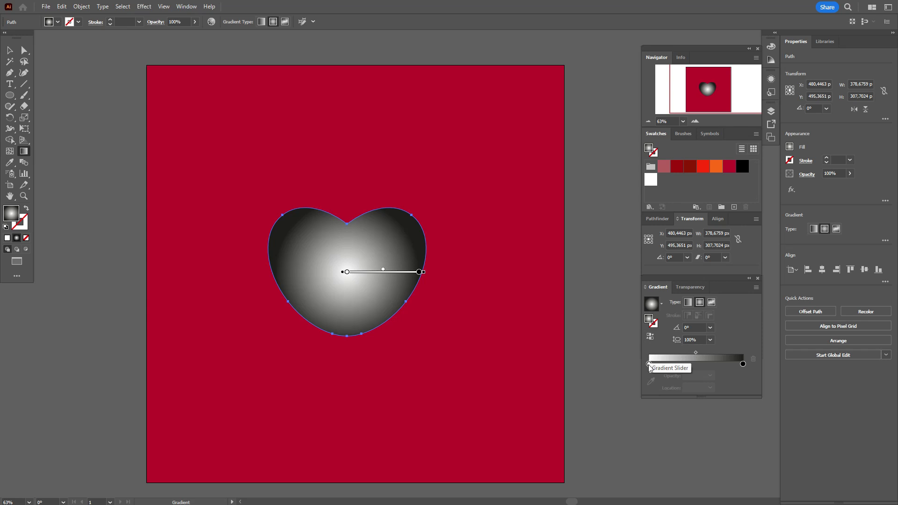
click(650, 336)
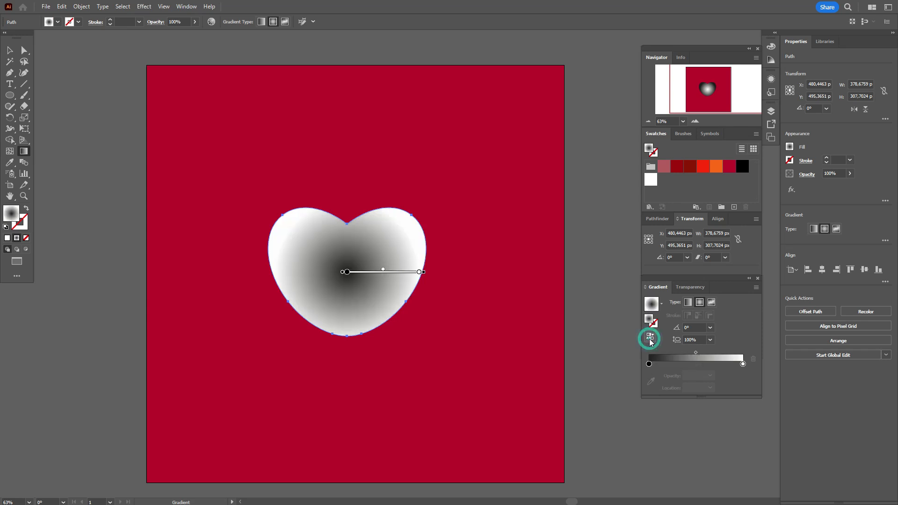
- Set the heart gradient's outer colour stop to the white swatch and its inner stop to the black swatch
drag(651, 182, 744, 368)
click(743, 365)
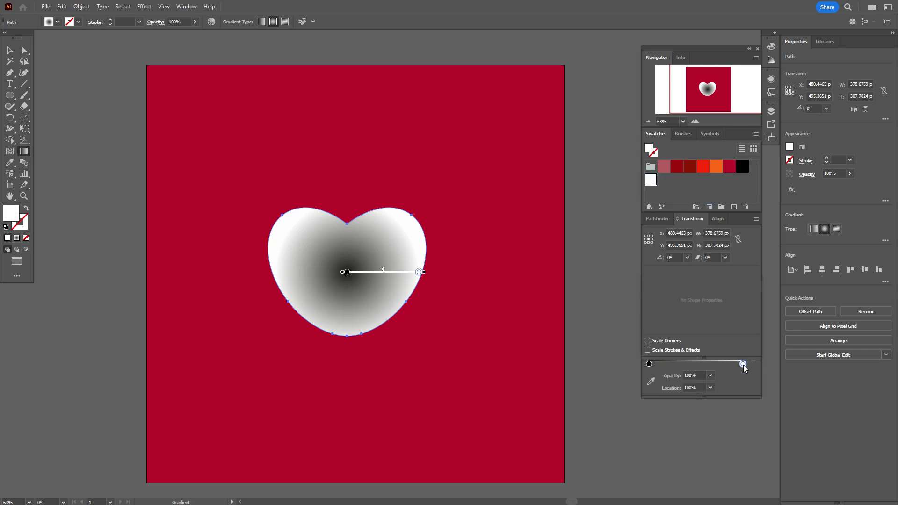
drag(703, 358, 720, 347)
click(737, 350)
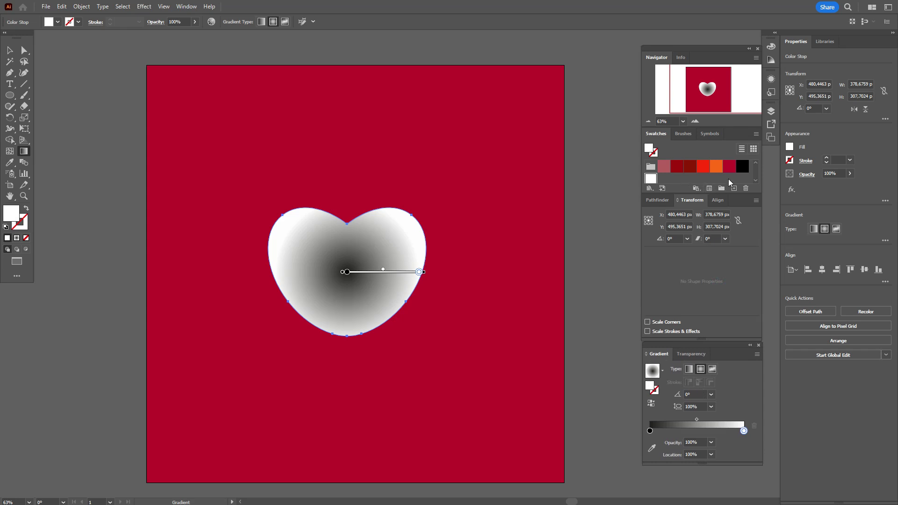
drag(742, 171, 650, 433)
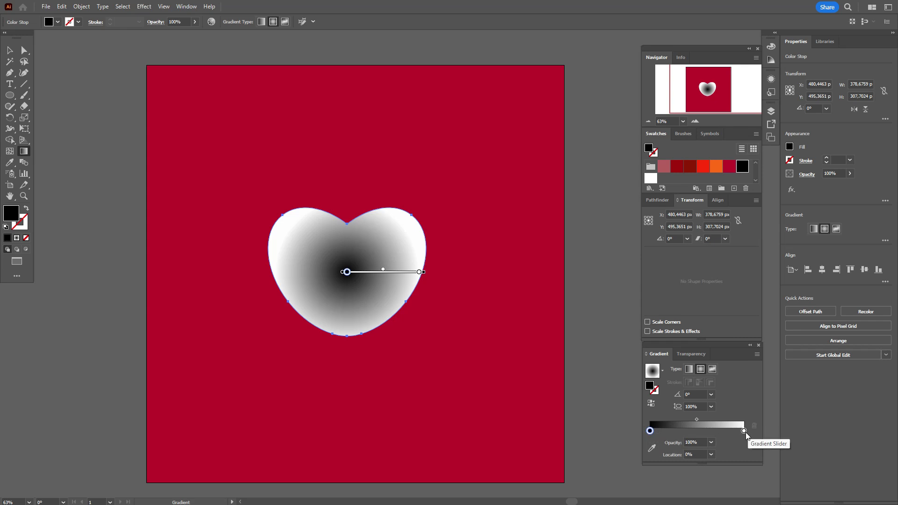
- Add a bright red stop at about 83% and set the midpoints before and after it to about 86% and 59%
drag(703, 168, 728, 429)
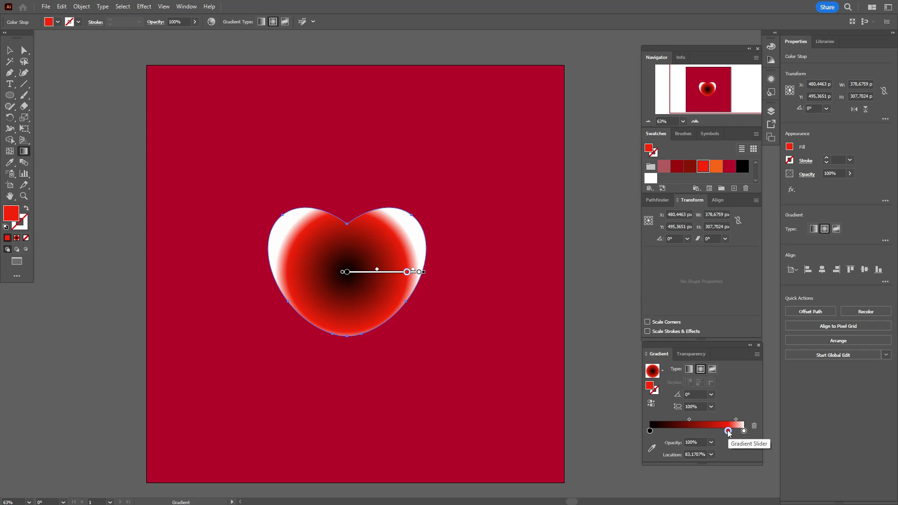
drag(689, 419, 715, 426)
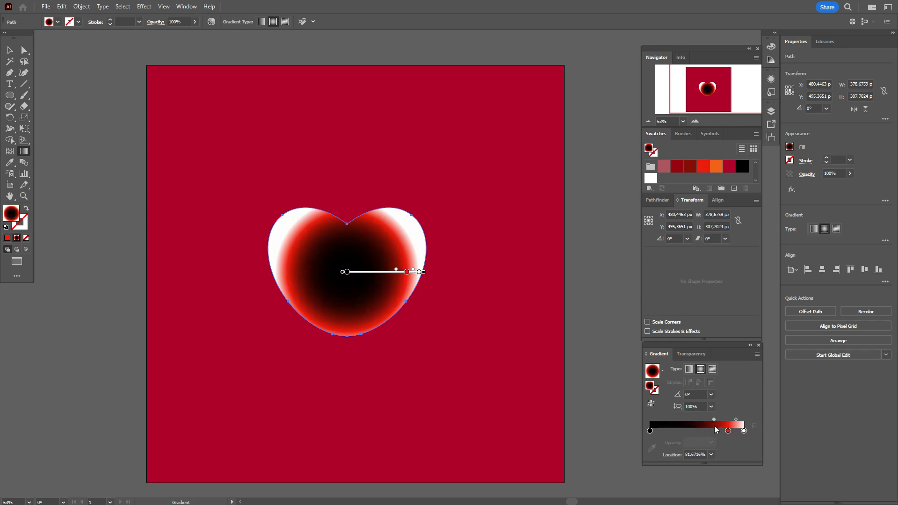
click(736, 419)
drag(736, 420, 737, 420)
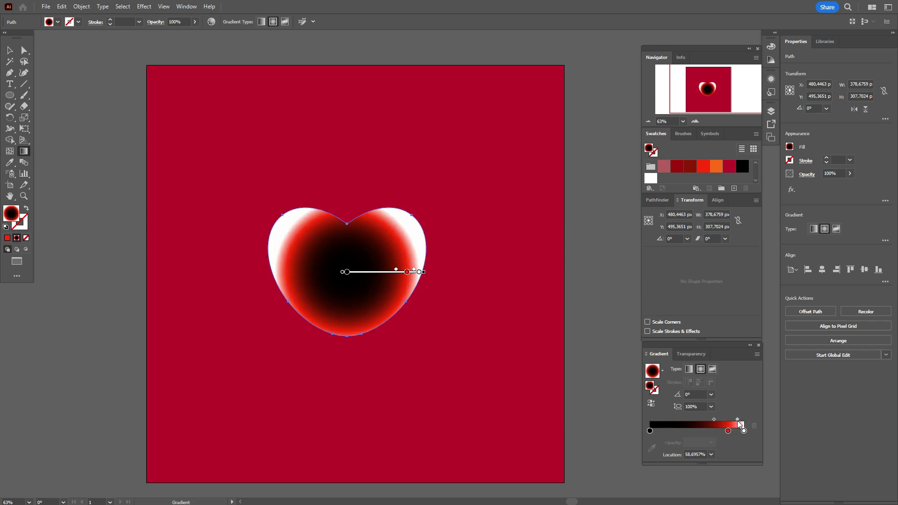
drag(714, 419, 717, 421)
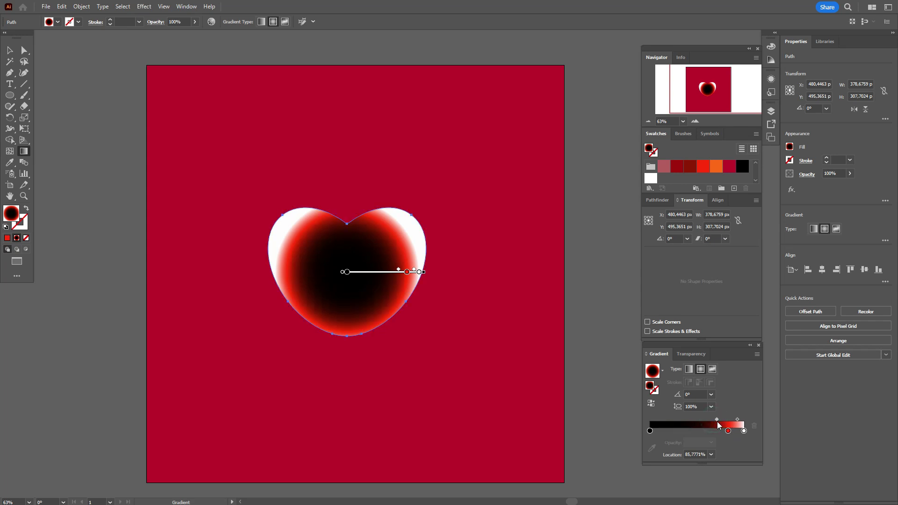
- Set the gradient heart's blending mode to Screen
click(808, 176)
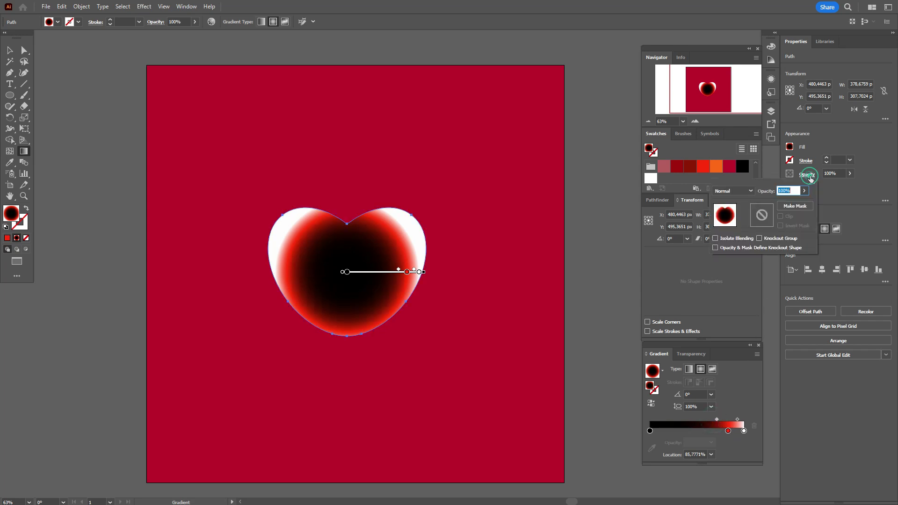
click(740, 191)
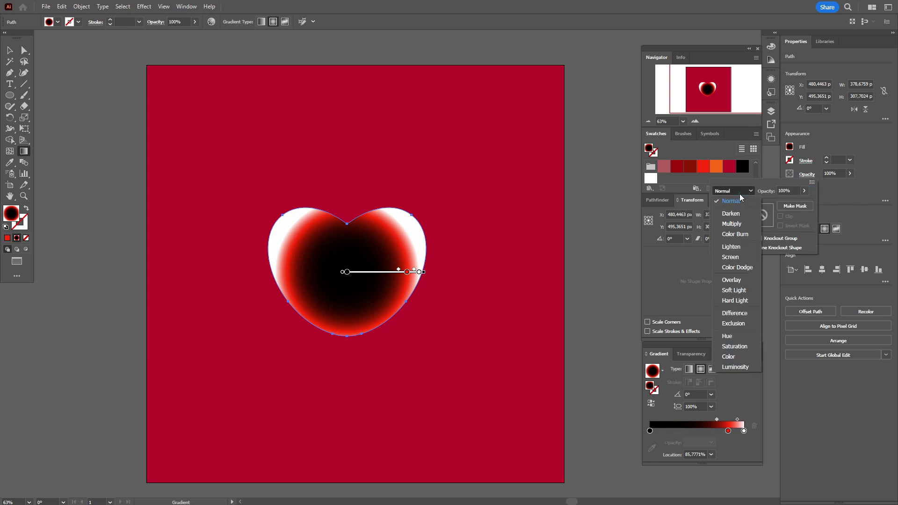
click(730, 257)
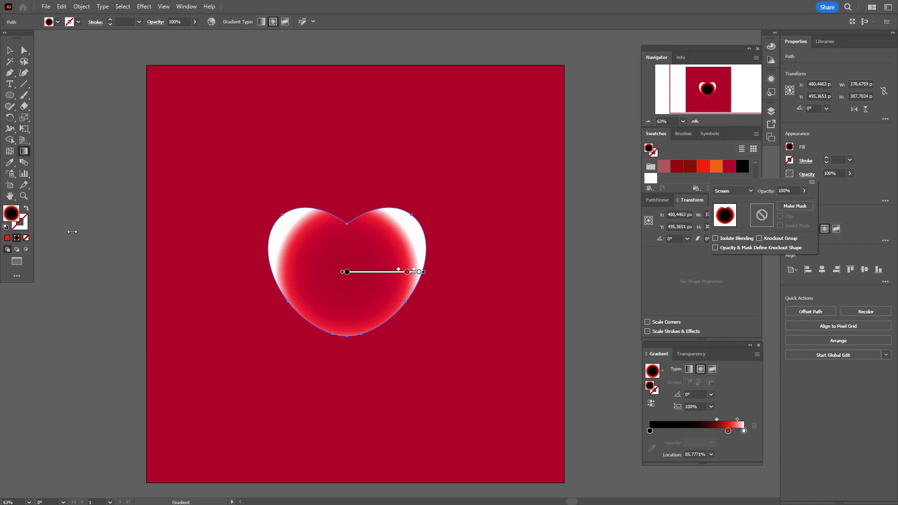
- Fit the radial gradient to the heart's outline, rotating it to about 90.6° with an aspect ratio of about 113%
click(24, 153)
mouse_move(426, 273)
mouse_down()
mouse_move(380, 219)
mouse_move(347, 231)
mouse_up()
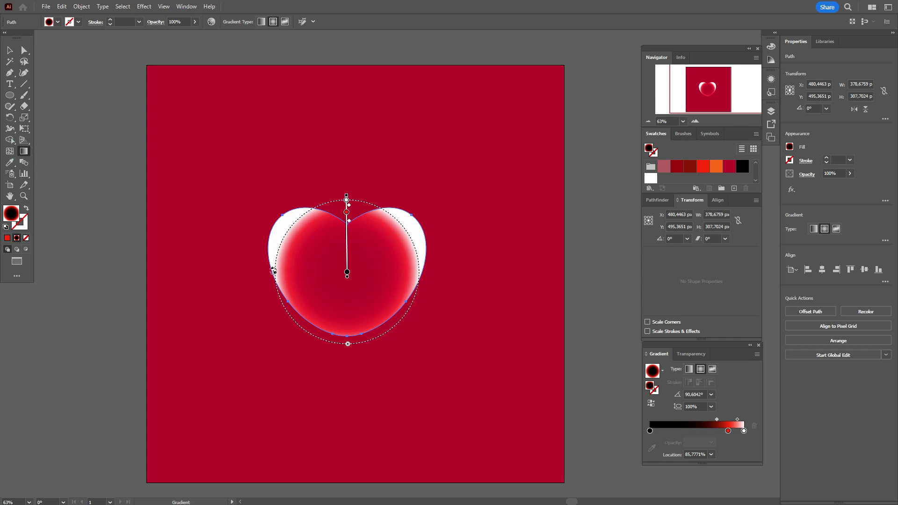
drag(274, 273, 269, 270)
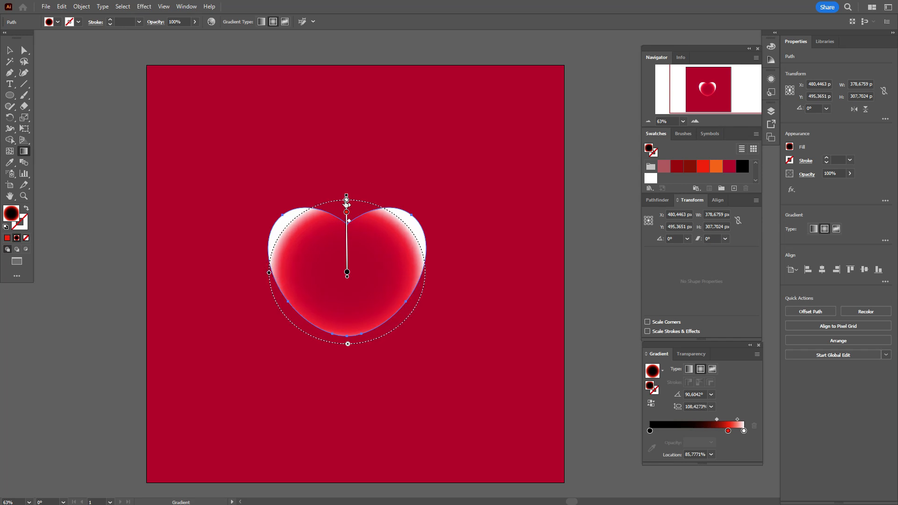
drag(347, 199, 347, 194)
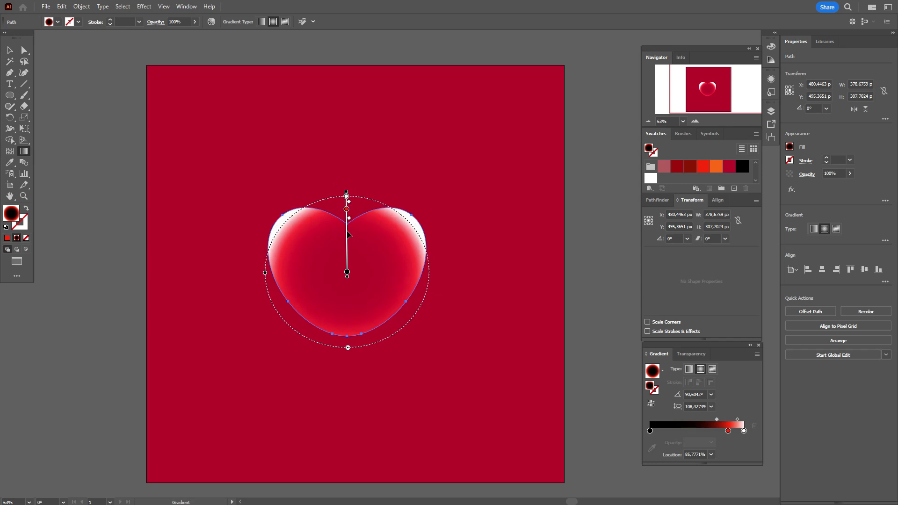
drag(348, 238, 348, 229)
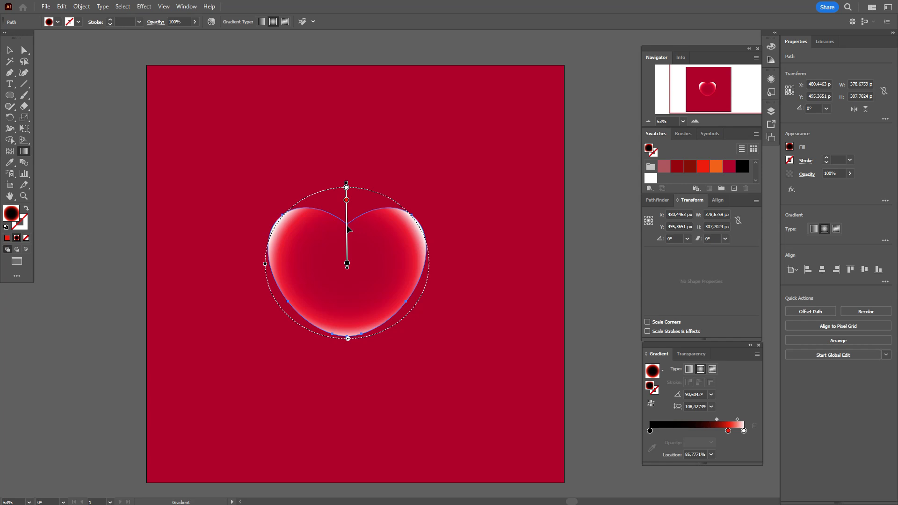
drag(265, 264, 258, 265)
click(9, 50)
click(57, 92)
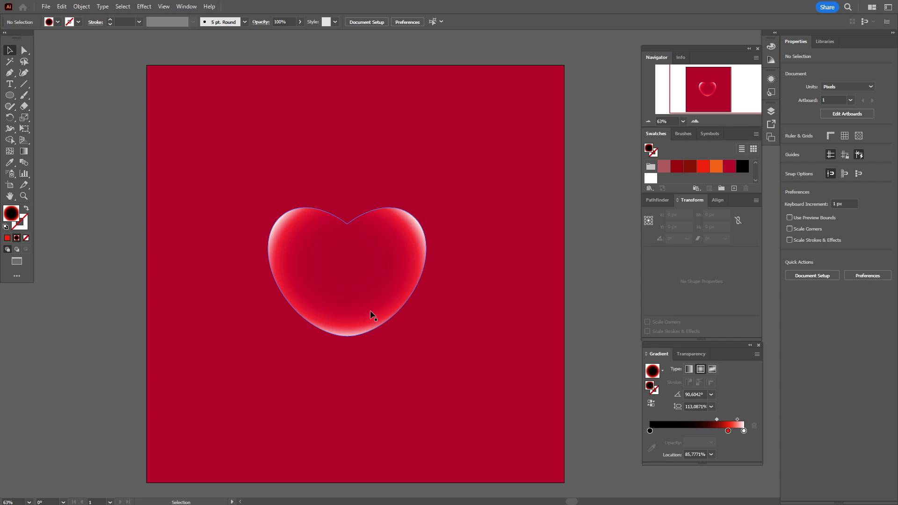
- Copy the glossy heart to the artboard's lower-right area and fill the copy with solid white
click(371, 286)
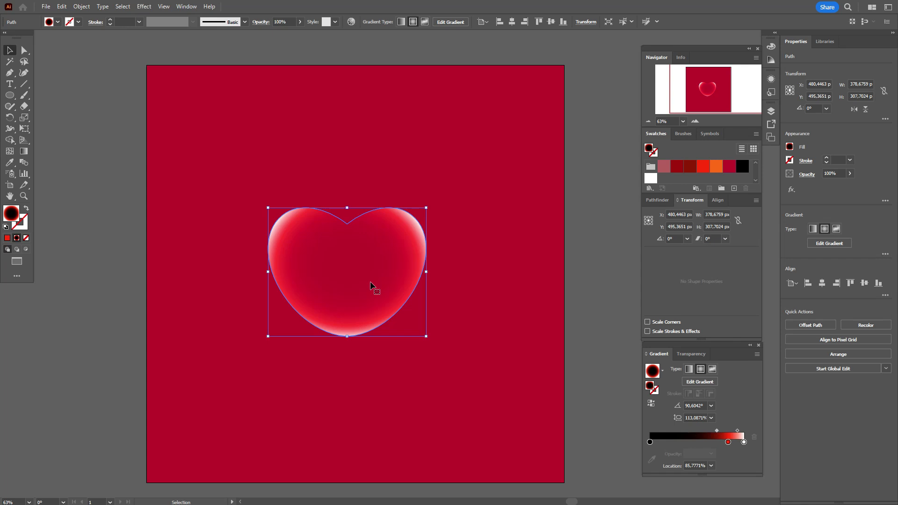
drag(371, 286, 489, 404)
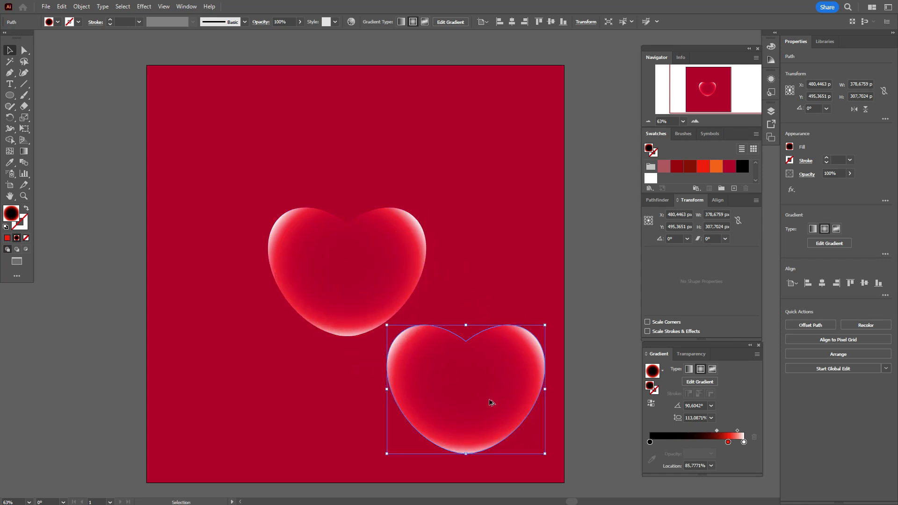
click(652, 178)
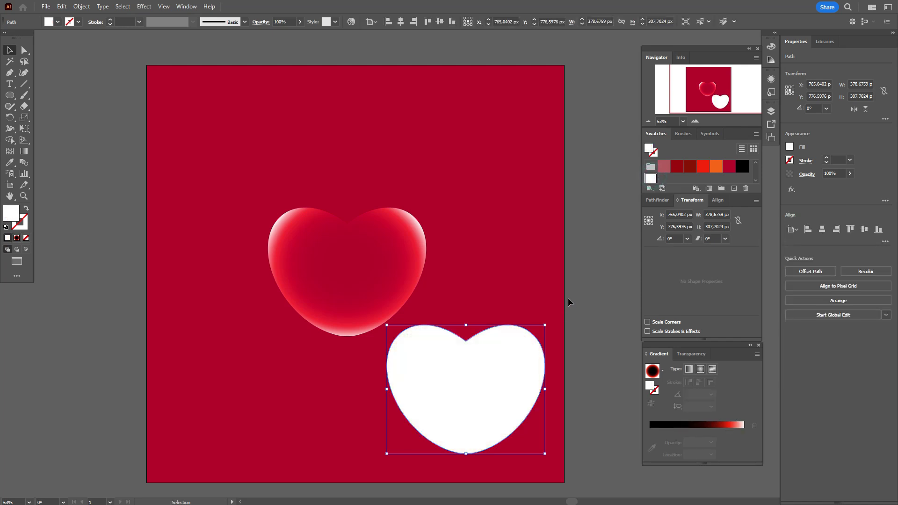
- Set the white heart copy's blending mode to Normal
click(807, 174)
click(723, 191)
click(726, 201)
click(833, 144)
click(611, 252)
- Draw a white circle about 278 px in diameter over the lower-left part of the white heart
click(9, 97)
drag(9, 98, 44, 118)
drag(382, 350, 498, 451)
- Copy the circle to the right so the two overlap, and align both circles by their vertical centres
key(v)
drag(451, 417, 517, 414)
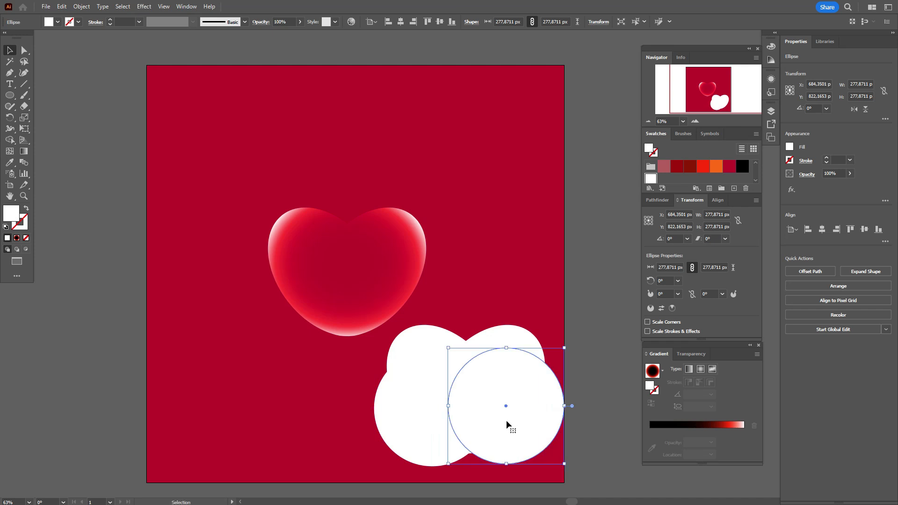
shift+click(428, 422)
click(865, 230)
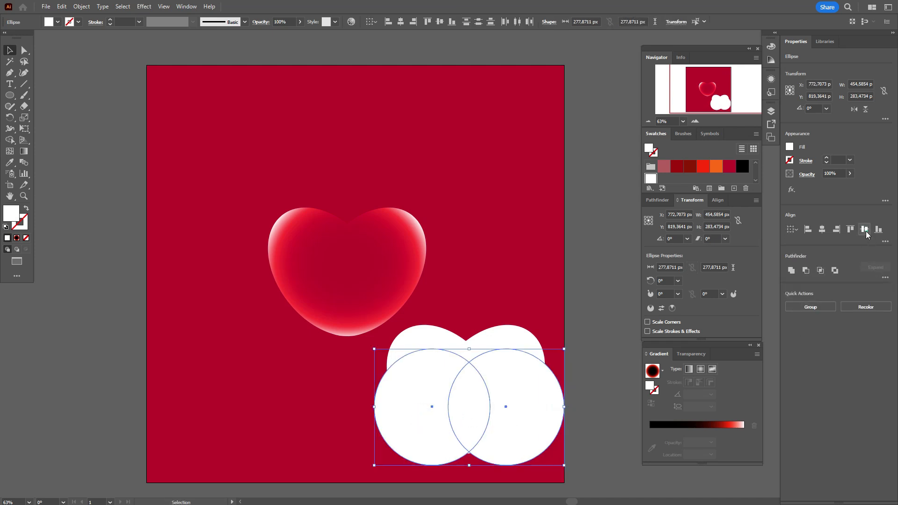
- Centre the two overlapping circles under the white heart copy, unite them, and subtract them so only the heart's upper band remains
drag(544, 422, 541, 426)
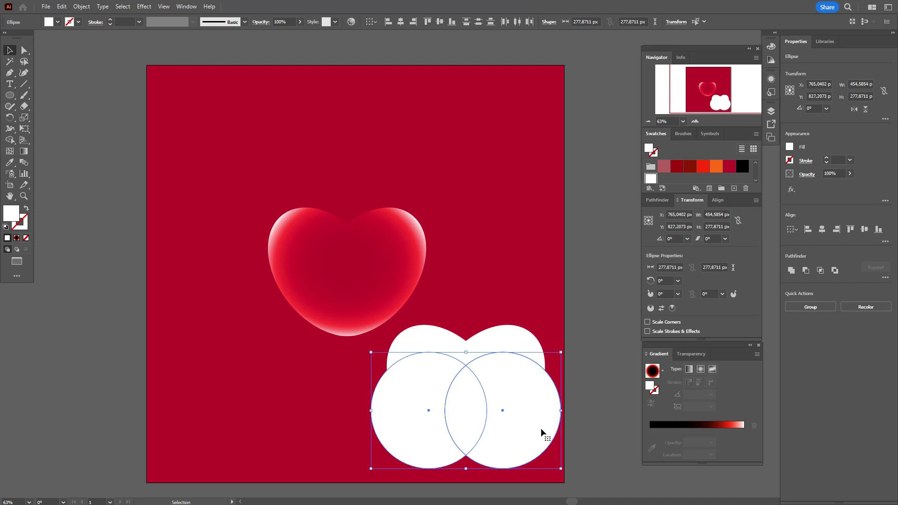
click(791, 270)
shift+click(534, 343)
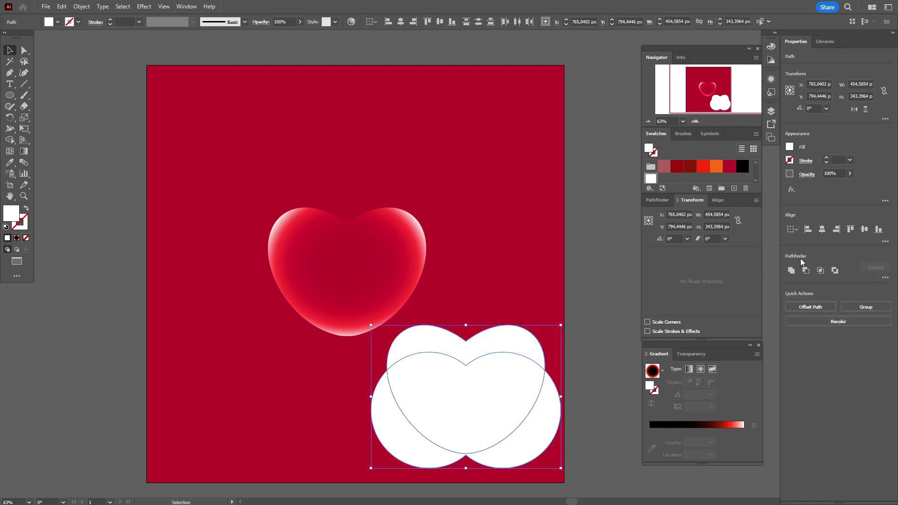
click(805, 271)
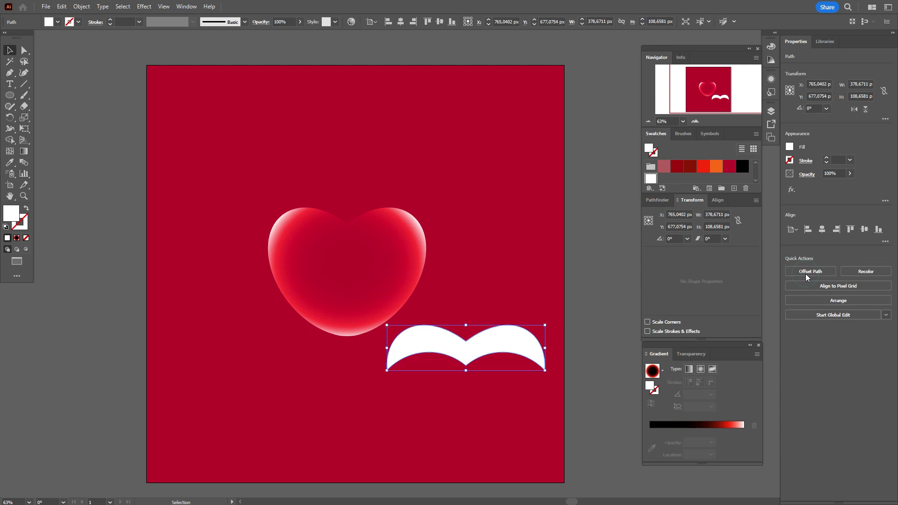
- Move the white band onto the top of the glossy heart and fill it with a reversed black-to-white radial gradient
drag(522, 354, 401, 234)
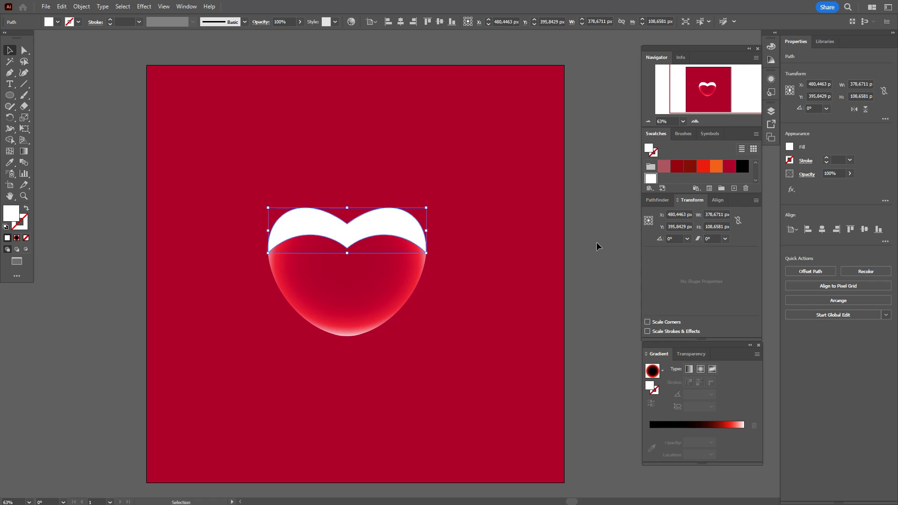
click(596, 243)
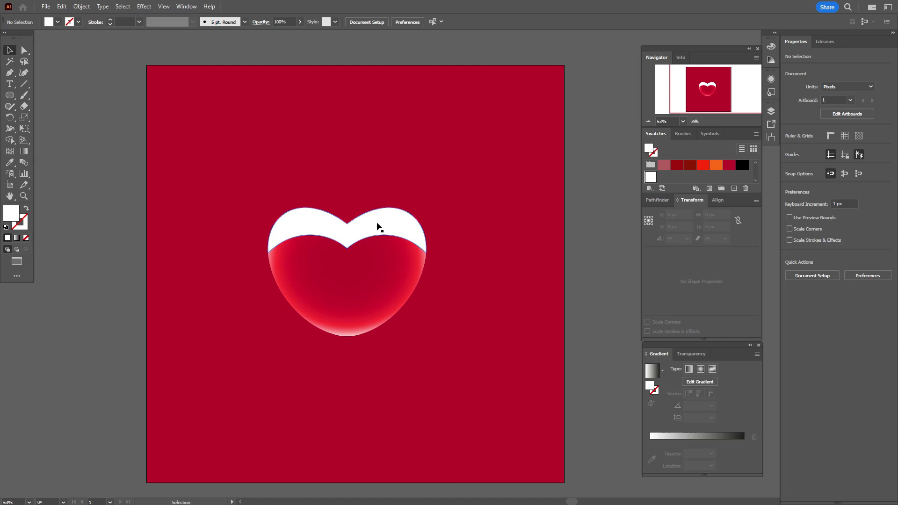
click(377, 225)
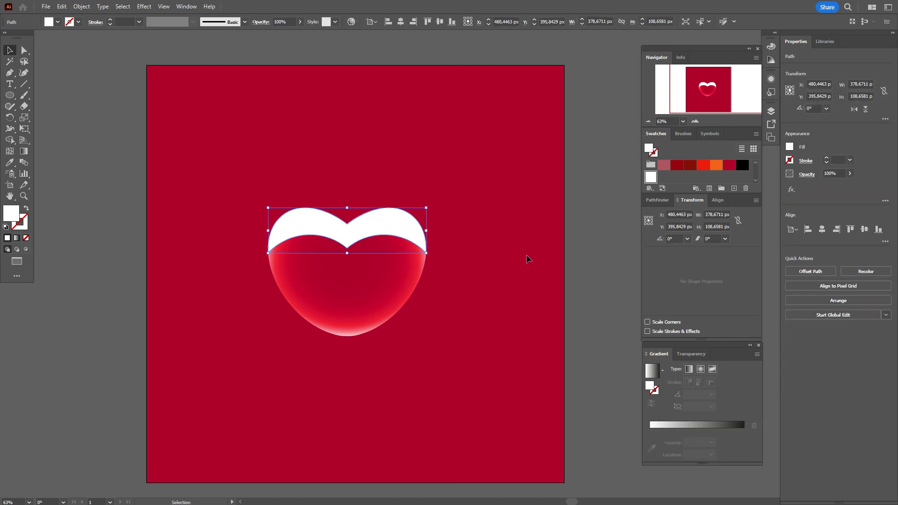
click(700, 370)
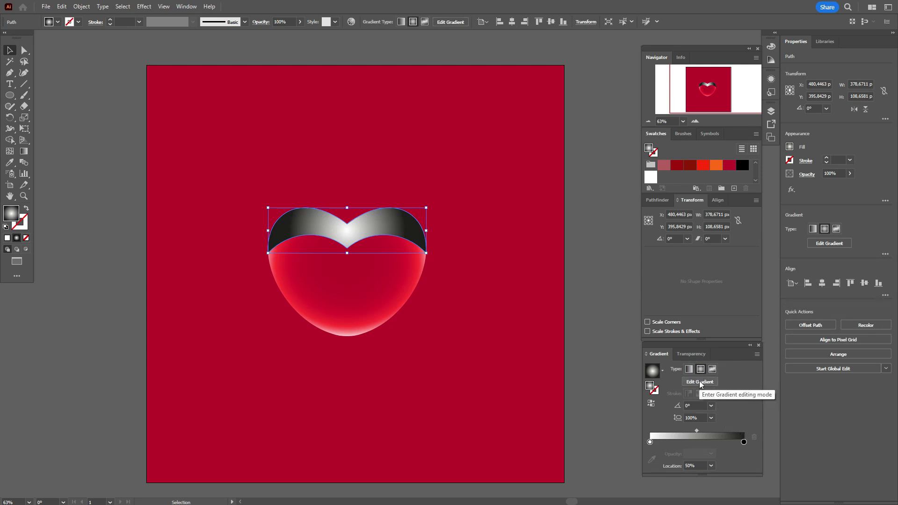
click(652, 406)
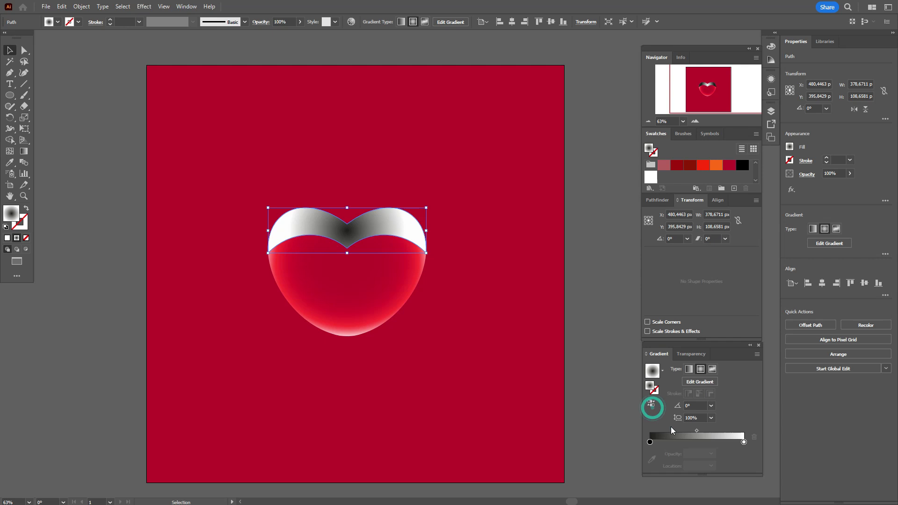
- Set the band's gradient stops to black at the start and about 40%, dark red R=143 G=26 B=6 at about 66%, and white at the end
drag(742, 165, 650, 443)
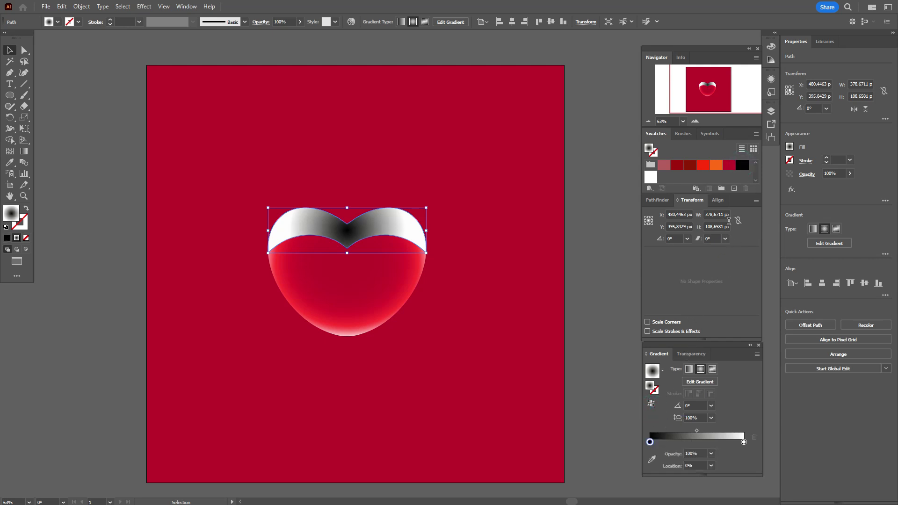
mouse_move(742, 169)
mouse_down()
mouse_move(711, 434)
mouse_move(687, 442)
mouse_up()
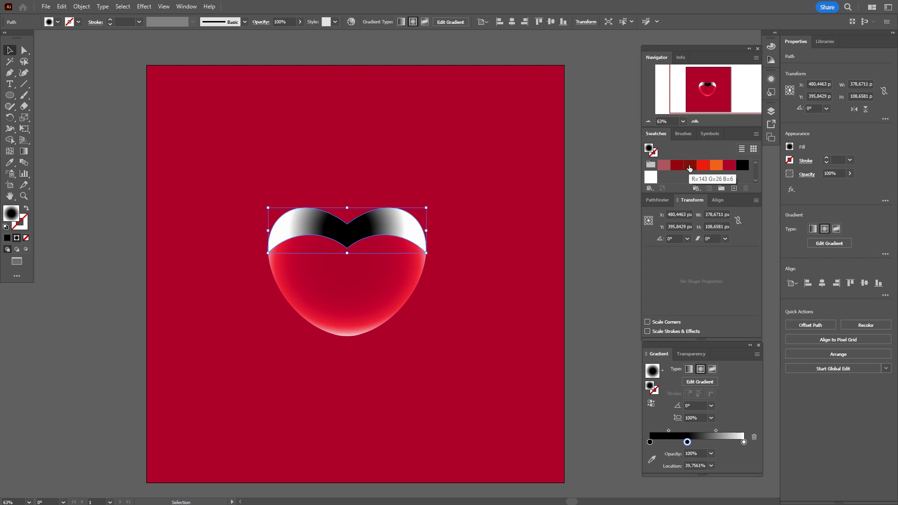
drag(689, 168, 711, 442)
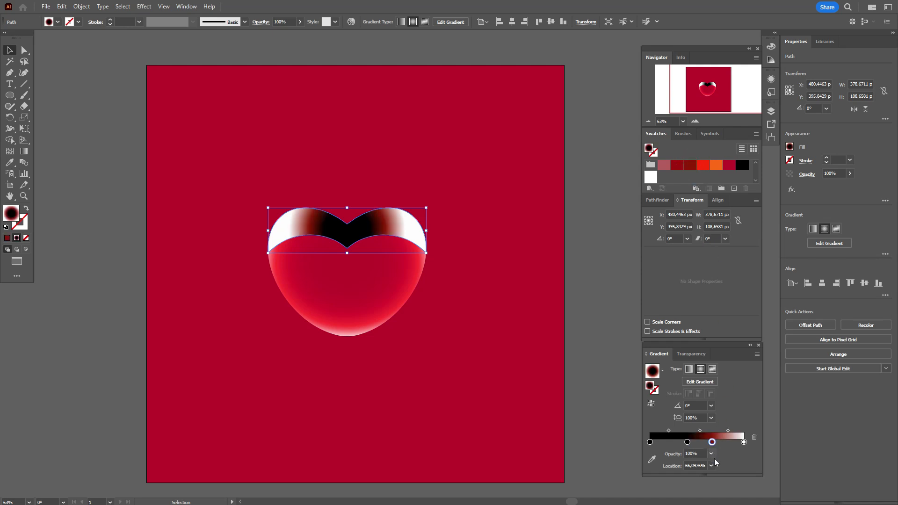
drag(649, 180, 745, 442)
- Set the band's blending mode to Screen
click(806, 175)
click(744, 192)
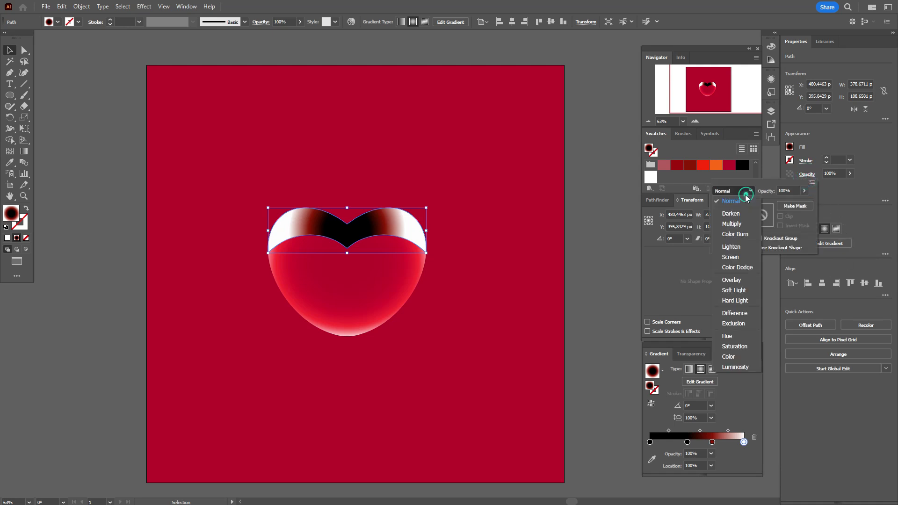
click(731, 258)
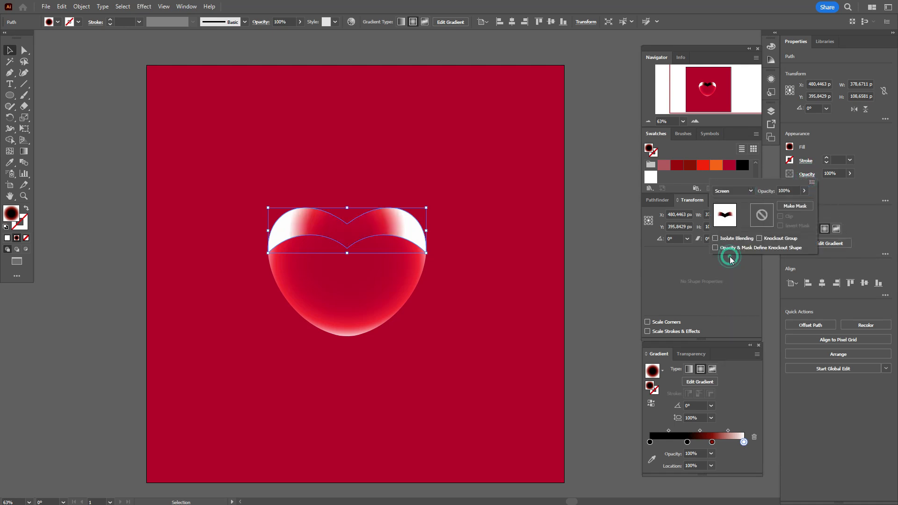
click(29, 154)
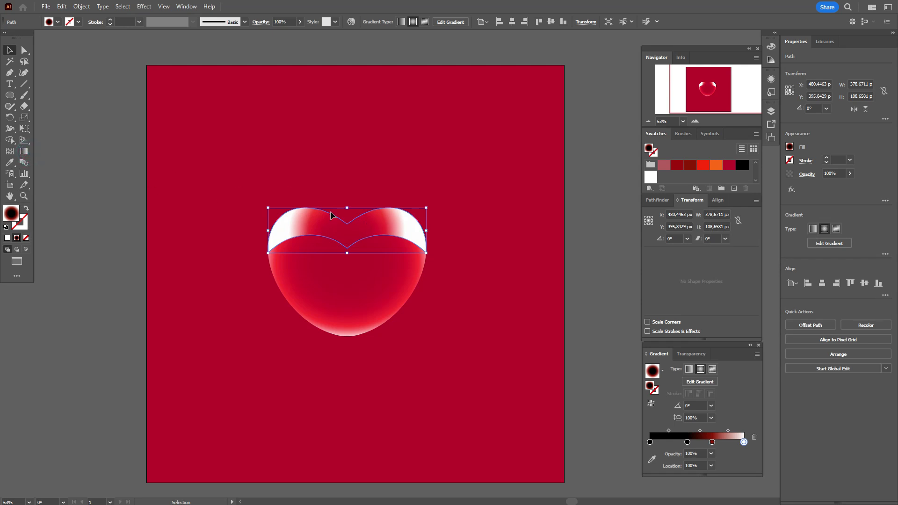
- Rotate the band's radial gradient to about 92.5°, widen its ellipse to an aspect ratio of about 190%, and lower it slightly
click(25, 152)
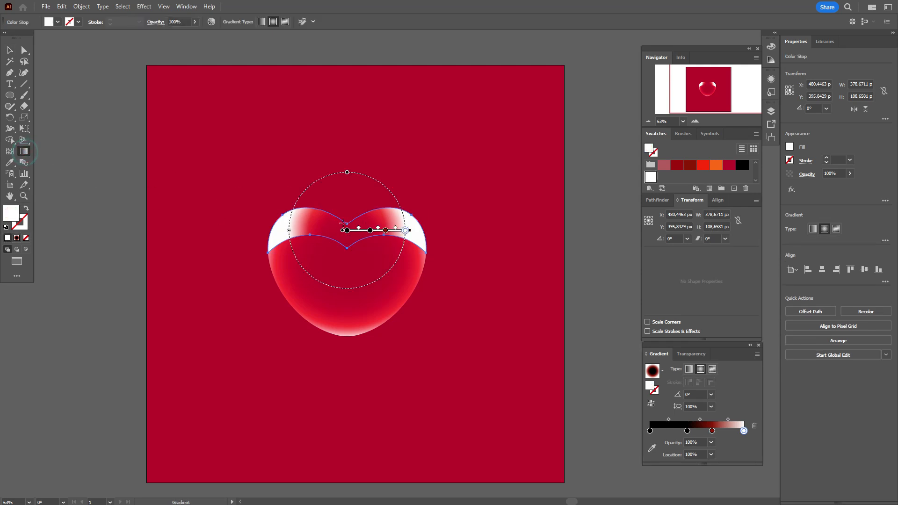
drag(408, 232, 346, 199)
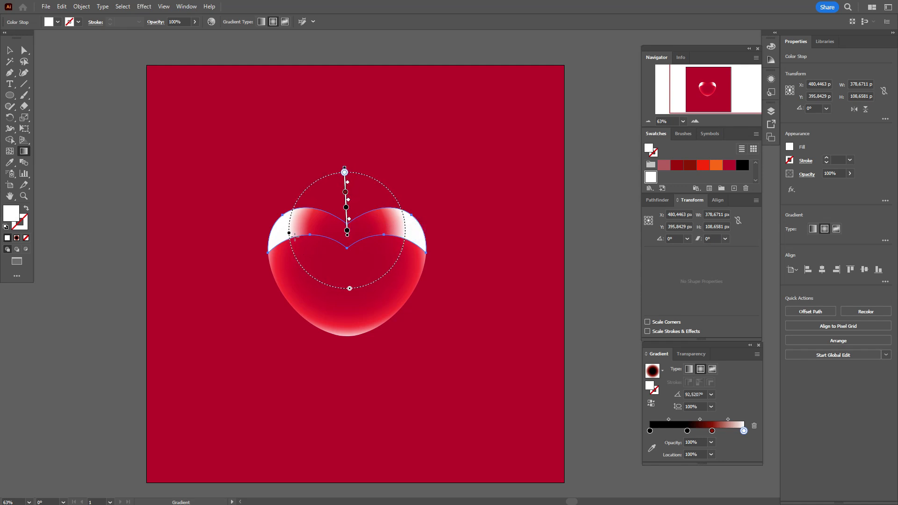
drag(287, 235, 239, 247)
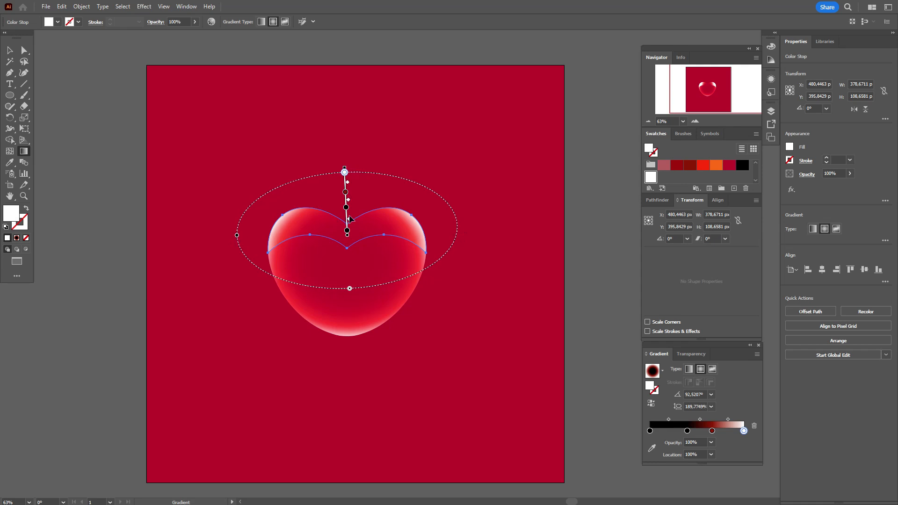
drag(347, 222, 346, 236)
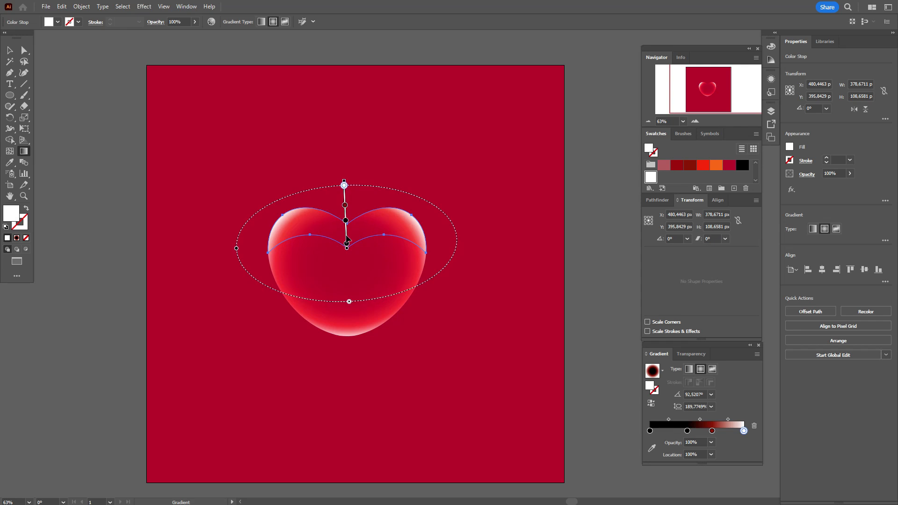
click(10, 50)
click(100, 211)
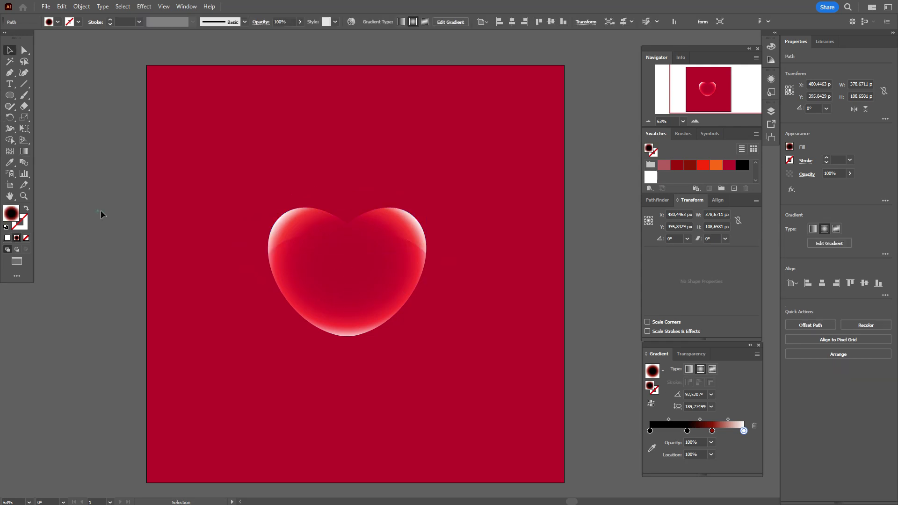
- Shift the upper band's radial gradient slightly upward and to the left
click(393, 223)
click(28, 149)
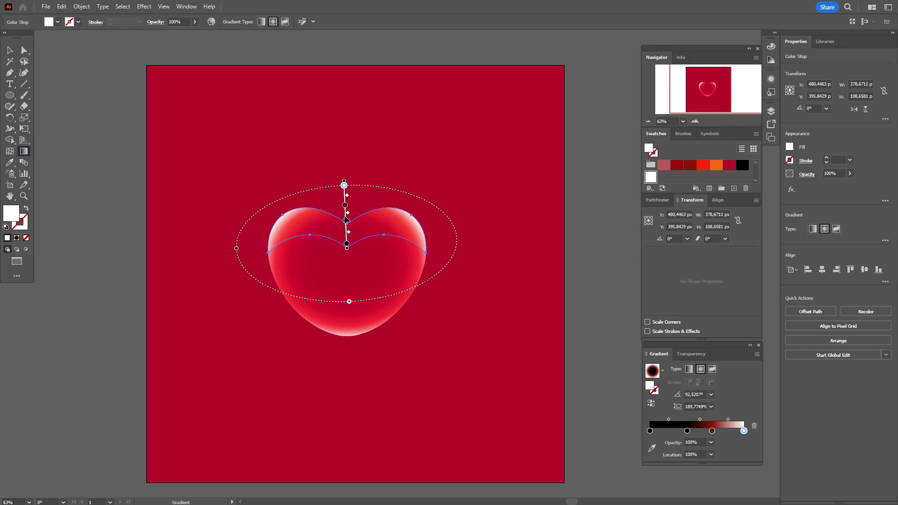
drag(344, 204, 345, 196)
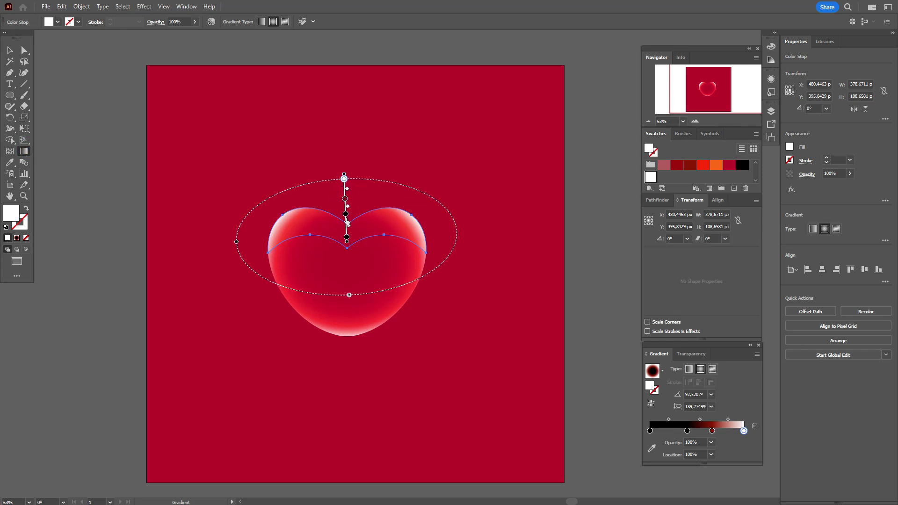
click(345, 200)
mouse_move(345, 205)
mouse_down()
mouse_move(345, 188)
mouse_move(342, 203)
mouse_up()
click(9, 50)
click(61, 173)
- Reposition the upper band's gradient vertically and widen its ellipse to an aspect ratio of about 231%
click(310, 209)
key(g)
drag(234, 238, 245, 238)
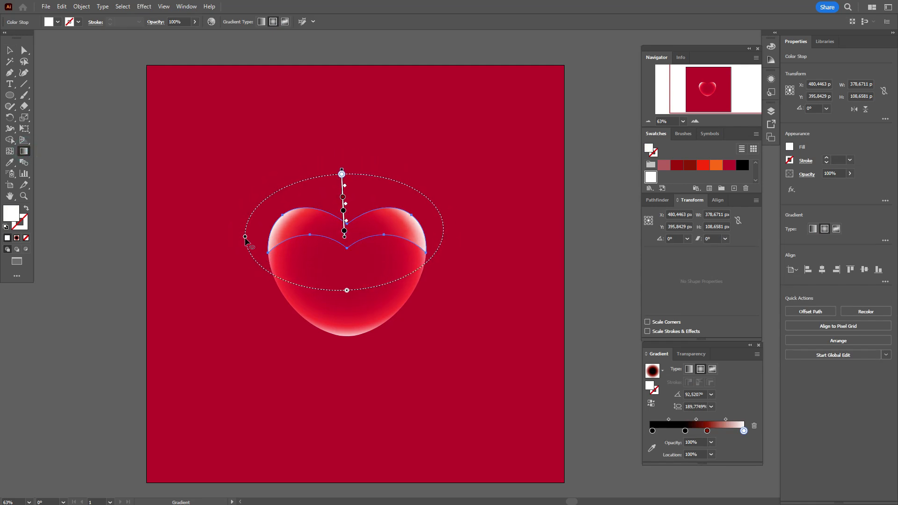
drag(341, 194, 341, 184)
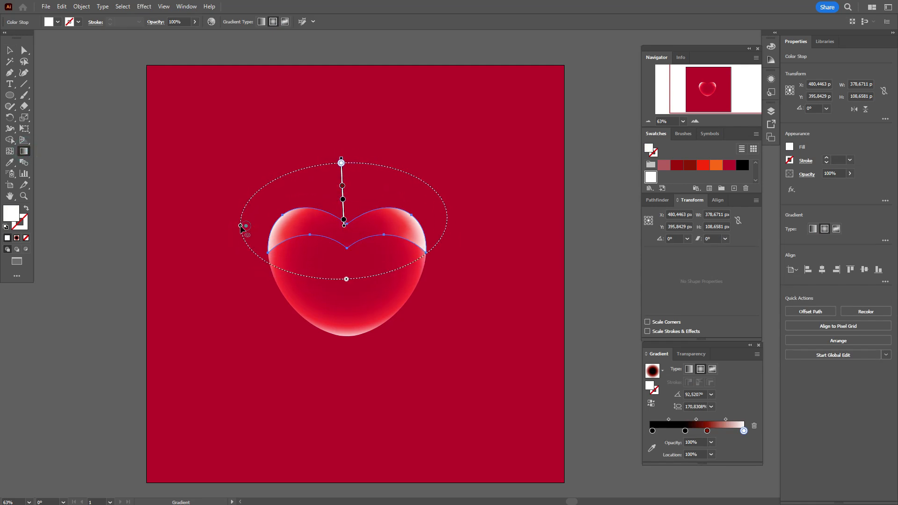
drag(244, 226, 210, 226)
drag(346, 280, 346, 294)
drag(343, 185, 343, 224)
click(10, 50)
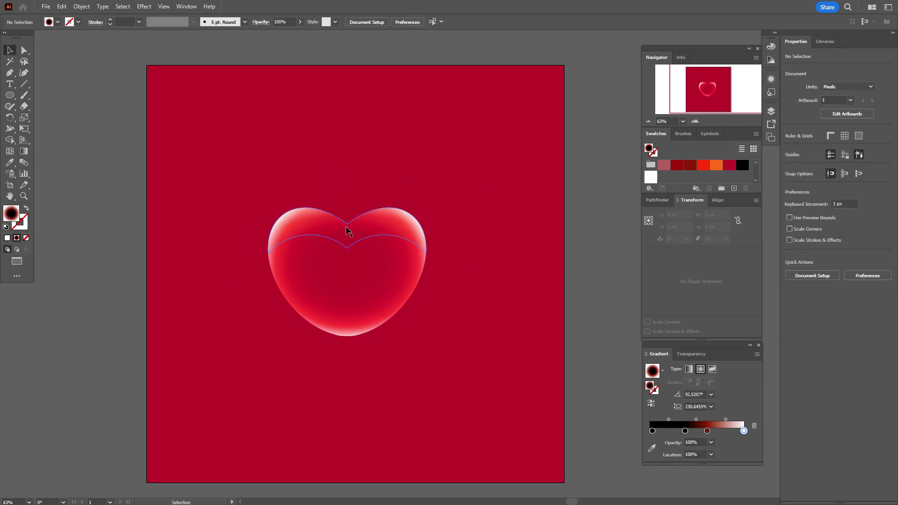
- Enlarge the upper band's gradient ellipse beyond the heart's sides and lower its centre to the heart's lower half
click(18, 156)
mouse_move(340, 183)
mouse_down()
mouse_move(339, 162)
mouse_move(343, 213)
mouse_up()
drag(342, 180, 343, 172)
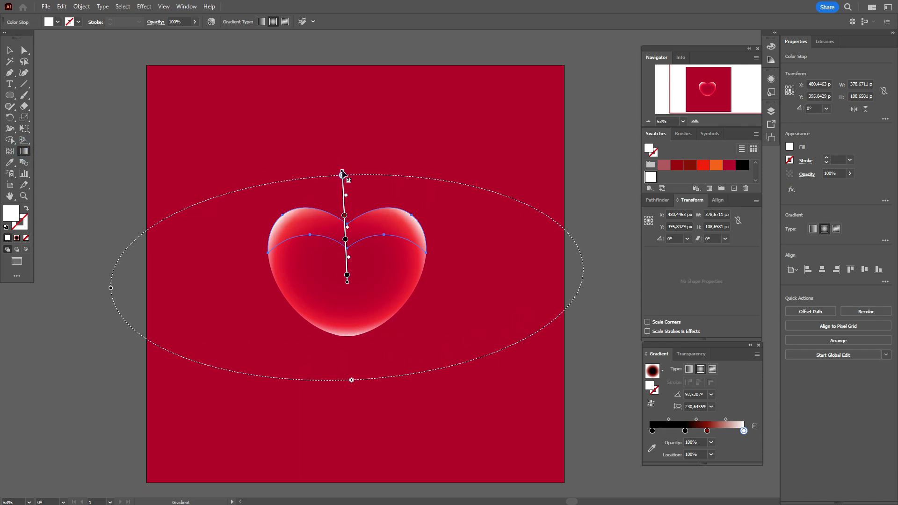
click(10, 50)
click(74, 73)
- Lower the upper band's gradient slightly and move its dark red stop to about 73%
click(381, 225)
click(23, 151)
click(344, 208)
drag(344, 209, 344, 212)
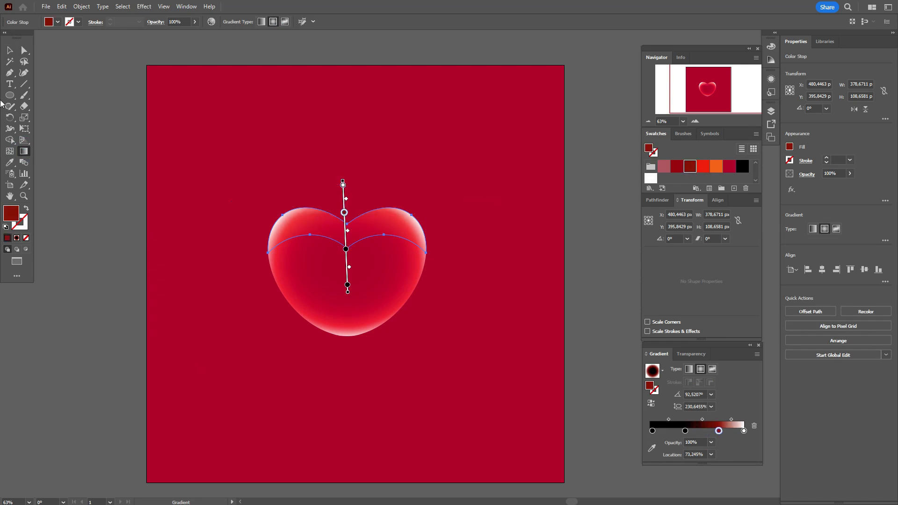
click(10, 51)
click(78, 83)
- Draw a closed crescent highlight about 131 by 261 px along the heart's inner left edge with the Curvature tool, tapering toward the bottom
click(25, 73)
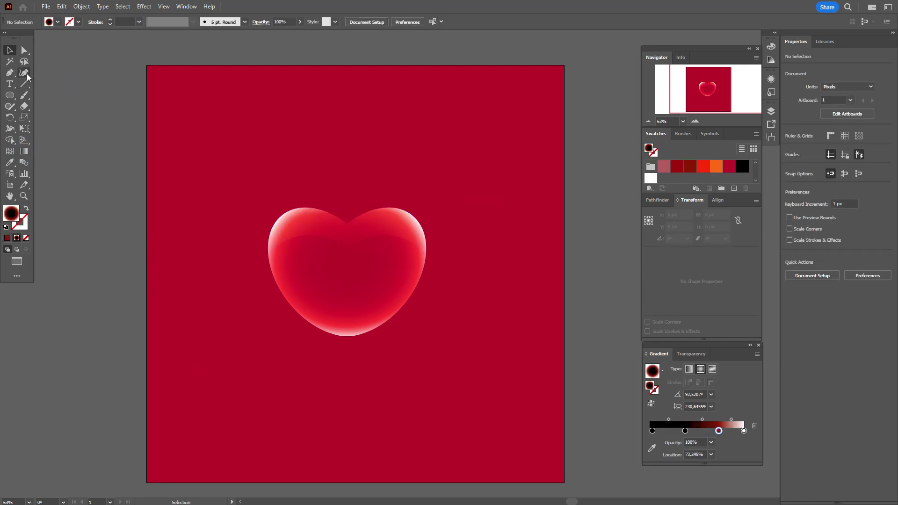
click(331, 325)
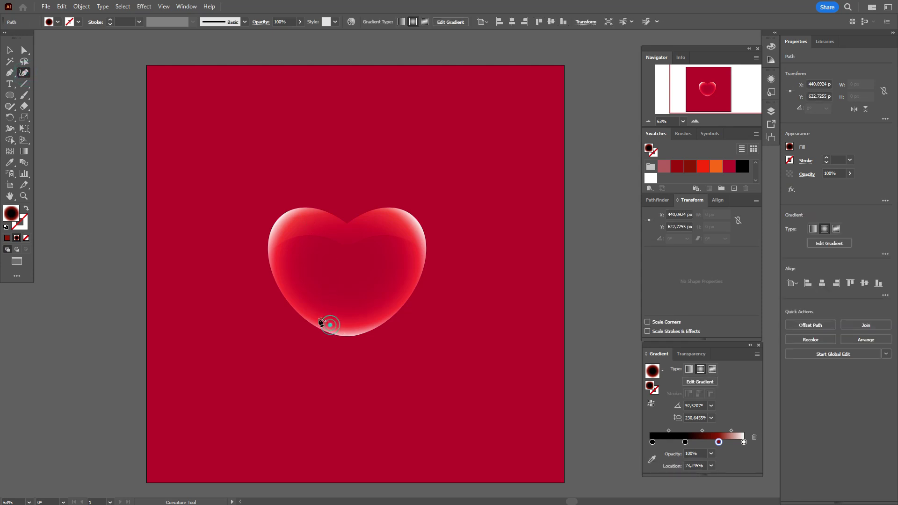
click(312, 317)
click(292, 295)
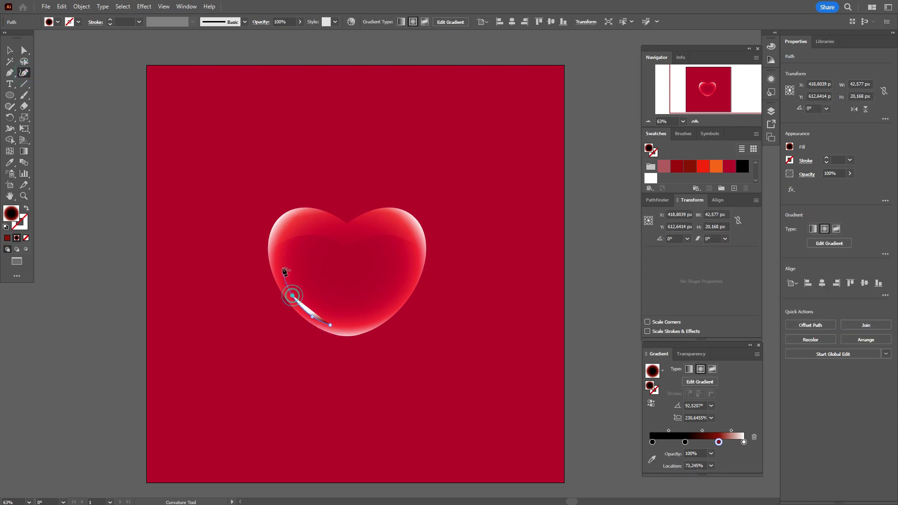
click(276, 257)
click(282, 228)
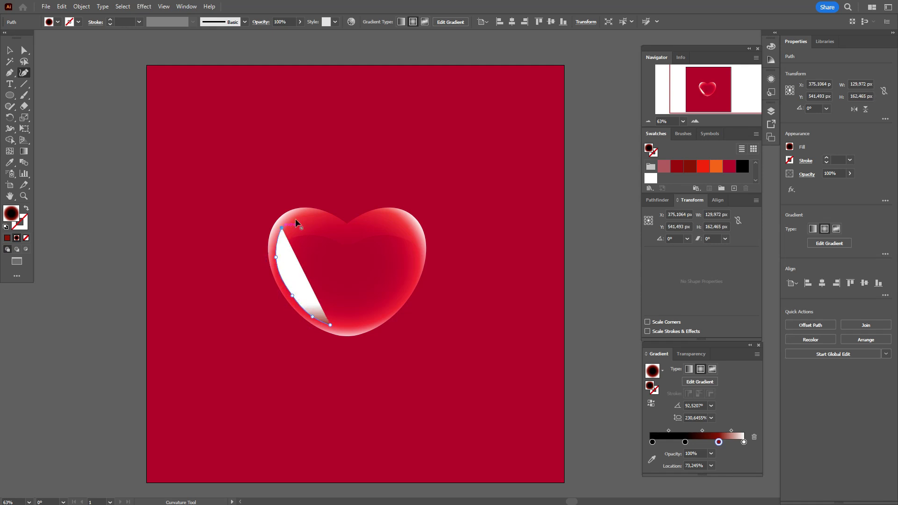
click(299, 217)
click(307, 222)
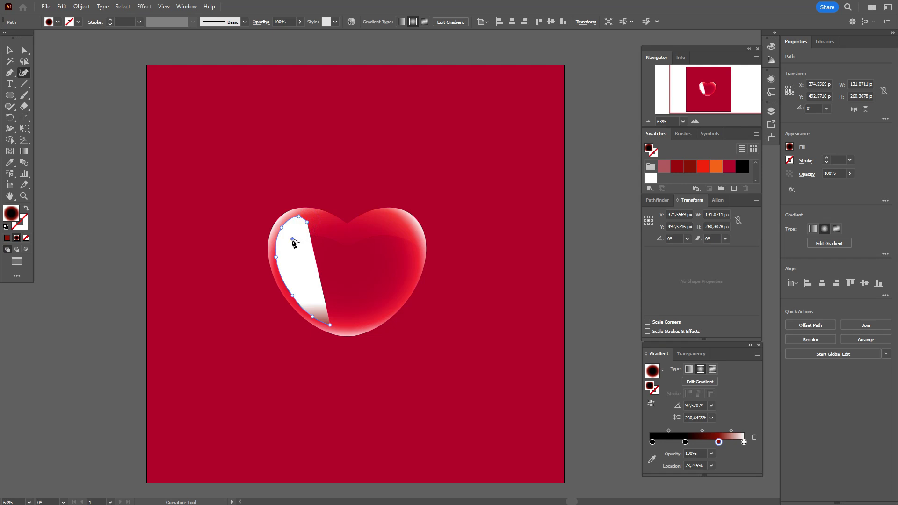
click(292, 239)
click(283, 256)
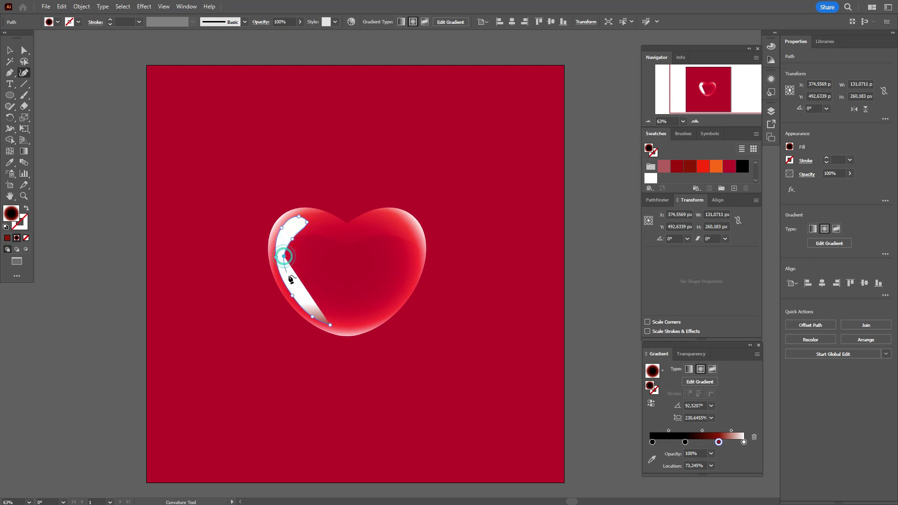
click(290, 277)
click(308, 305)
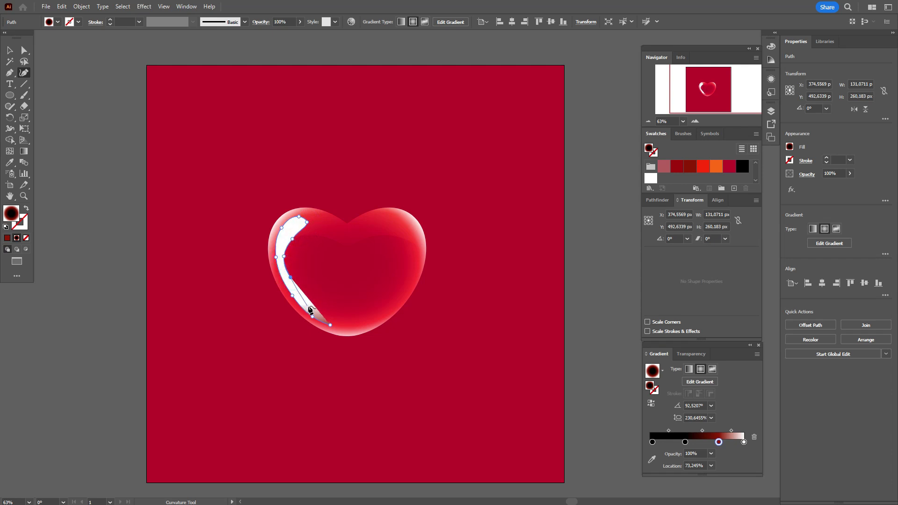
click(330, 324)
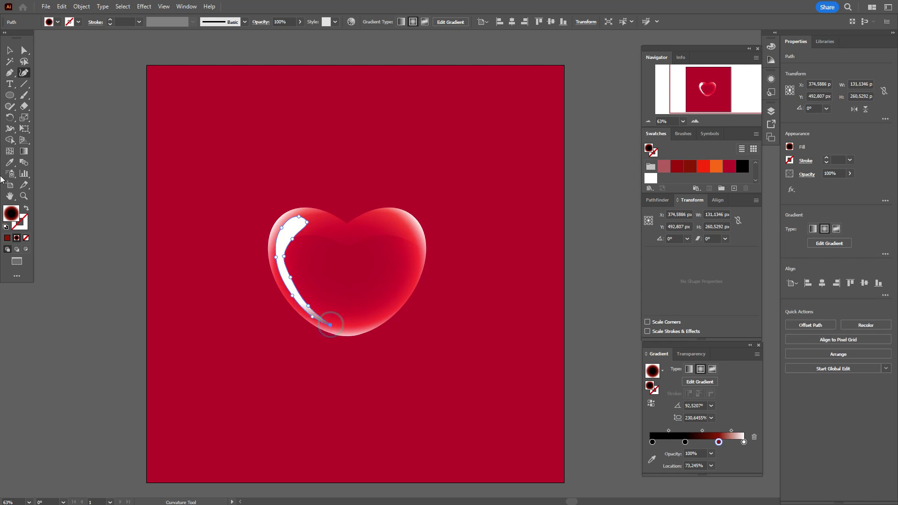
click(9, 50)
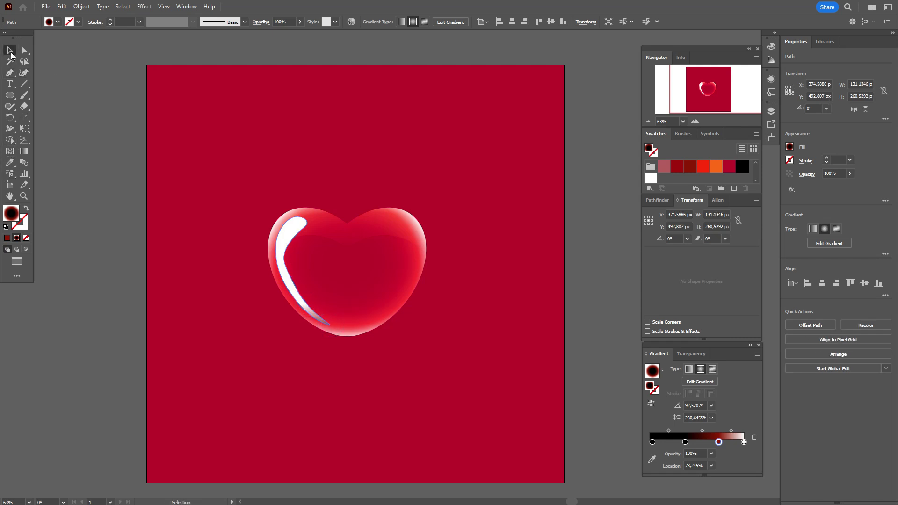
- Smooth the inner edge of the crescent highlight with the Smooth tool
click(54, 79)
mouse_move(9, 106)
mouse_down()
mouse_move(33, 107)
mouse_move(39, 125)
mouse_up()
click(9, 50)
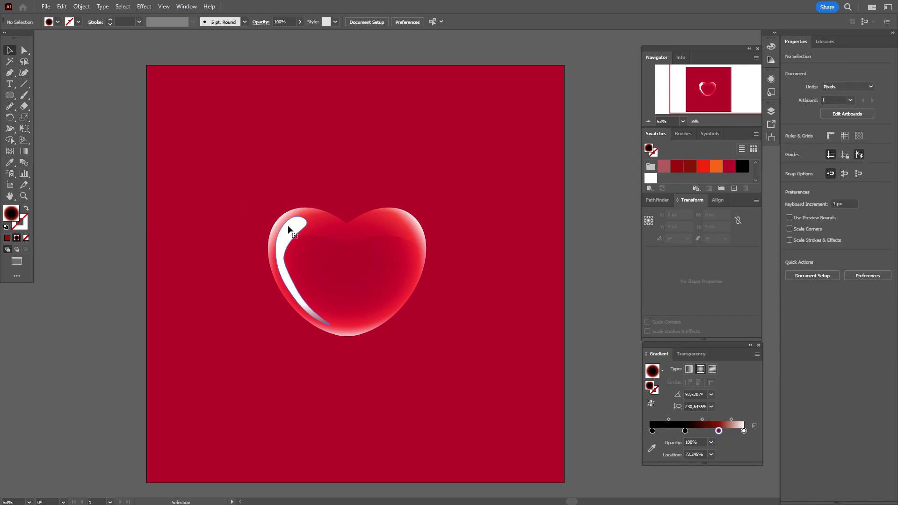
click(288, 226)
click(9, 106)
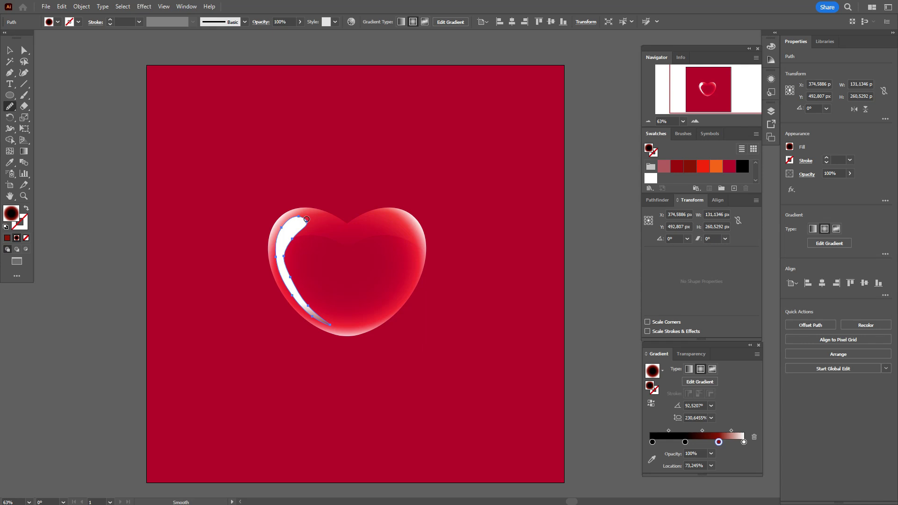
mouse_move(307, 228)
mouse_down()
mouse_move(300, 222)
mouse_move(286, 263)
mouse_up()
click(9, 50)
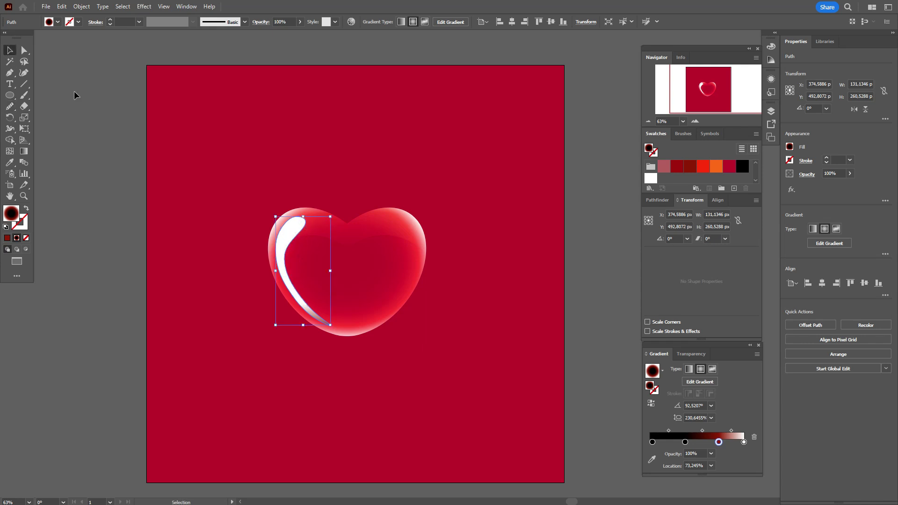
click(75, 91)
- Set the crescent highlight's blending mode to Screen
click(286, 243)
click(807, 174)
click(735, 191)
key(Escape)
click(737, 258)
- Reshape the crescent's radial gradient to an aspect ratio of about 116% and centre it inside the heart
click(24, 151)
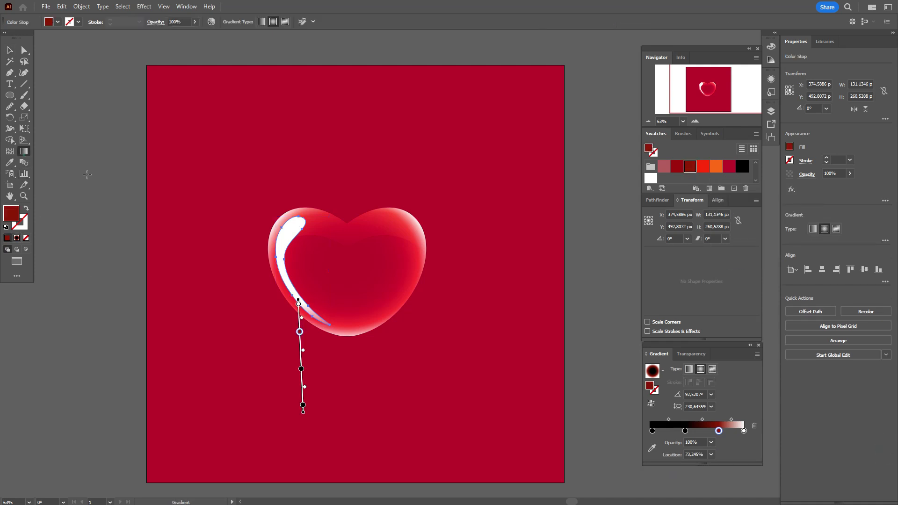
mouse_move(301, 366)
mouse_down()
mouse_move(295, 258)
mouse_move(293, 266)
mouse_up()
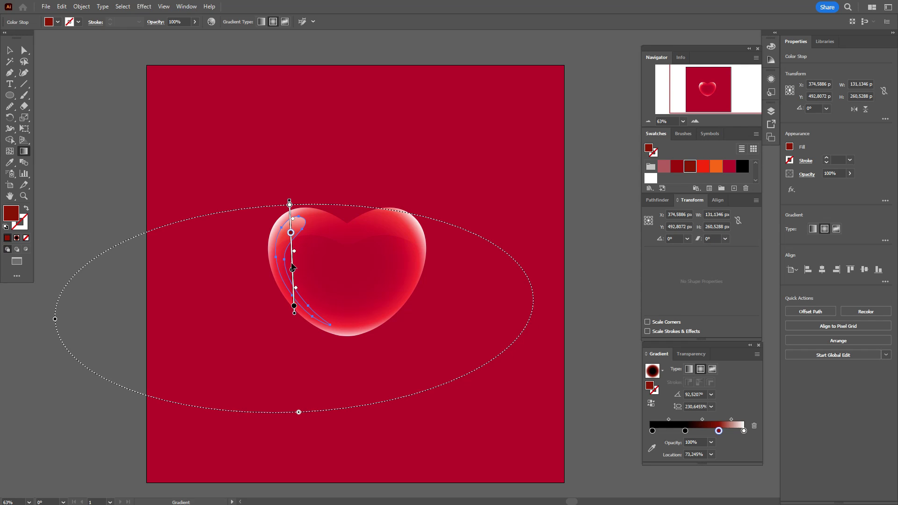
drag(55, 320, 183, 327)
drag(300, 413, 295, 369)
drag(293, 280, 301, 242)
drag(237, 275, 232, 275)
drag(304, 332, 305, 348)
drag(300, 239, 342, 237)
- Reselect the crescent and stretch its gradient ellipse slightly past the heart's lower tip
click(11, 51)
click(82, 127)
click(284, 273)
click(23, 152)
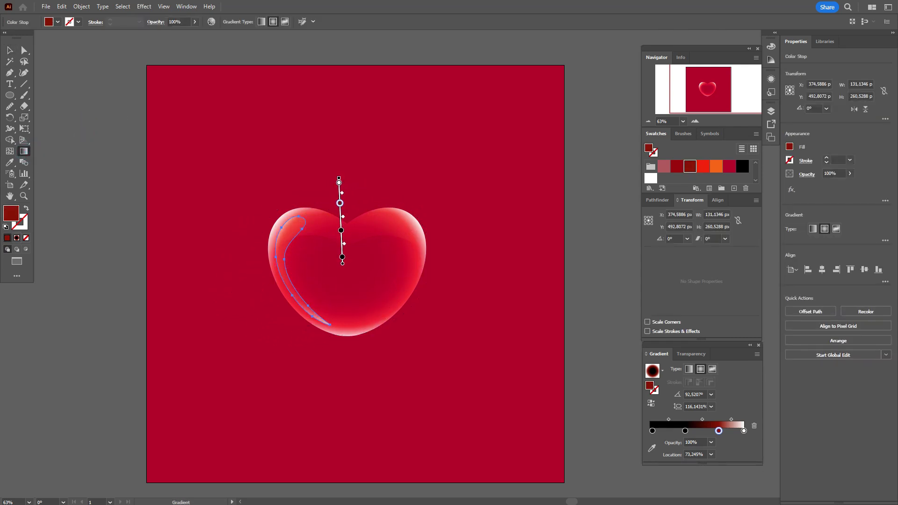
click(10, 50)
click(69, 83)
click(285, 275)
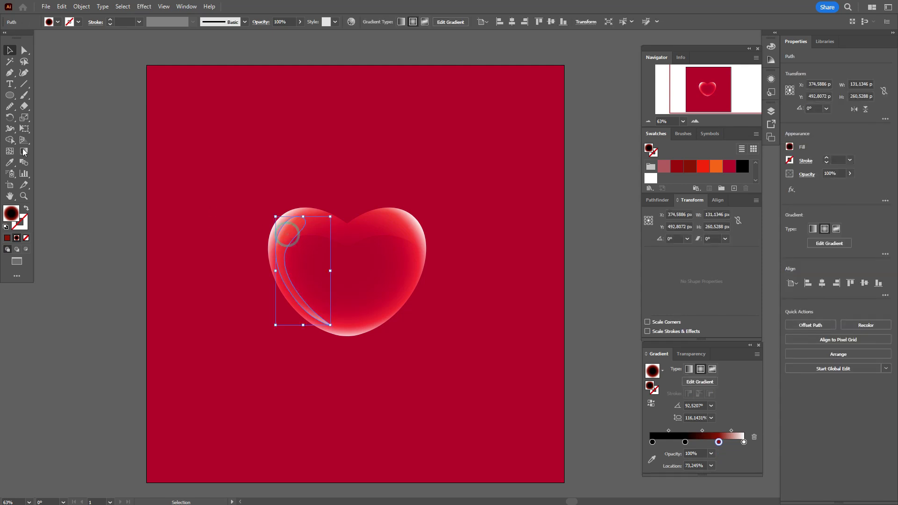
click(23, 152)
drag(345, 340, 346, 346)
click(11, 51)
click(74, 87)
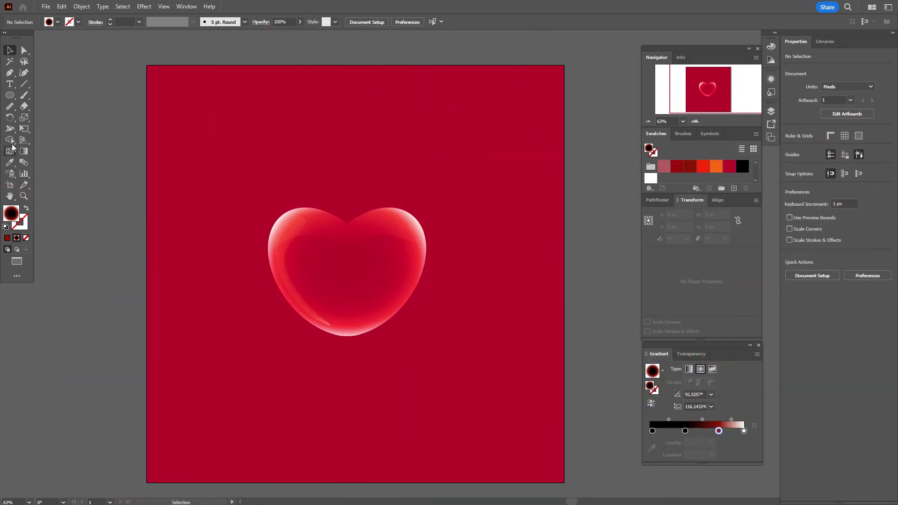
- Draw an ellipse about 100 by 173 px beside the heart's left edge and sample the heart's gradient onto it with the Eyedropper
click(10, 95)
drag(207, 235, 249, 307)
click(9, 162)
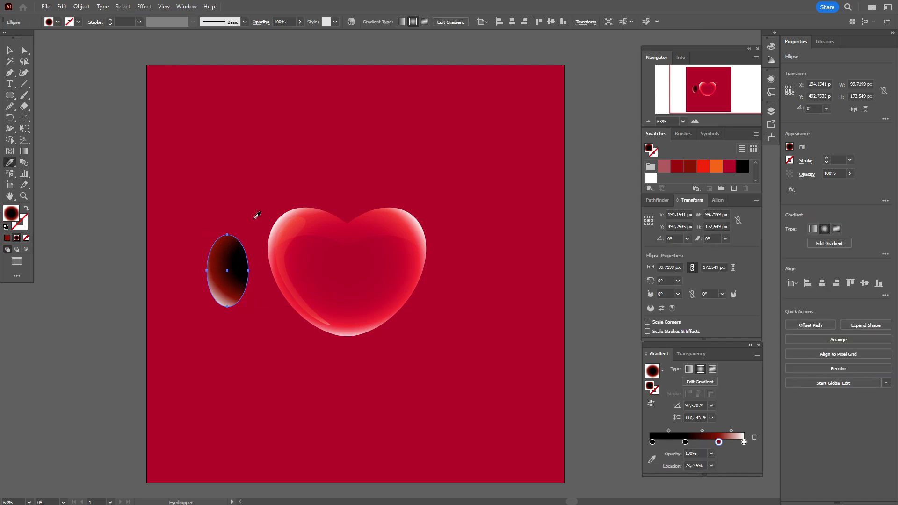
click(343, 263)
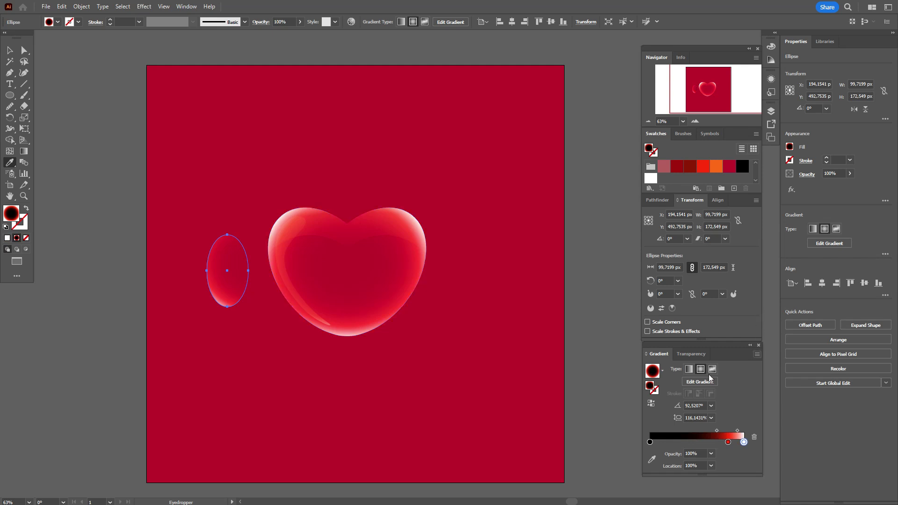
- Fit the small ellipse's gradient to its outline, centred in the shape with an aspect ratio of about 53%
click(24, 154)
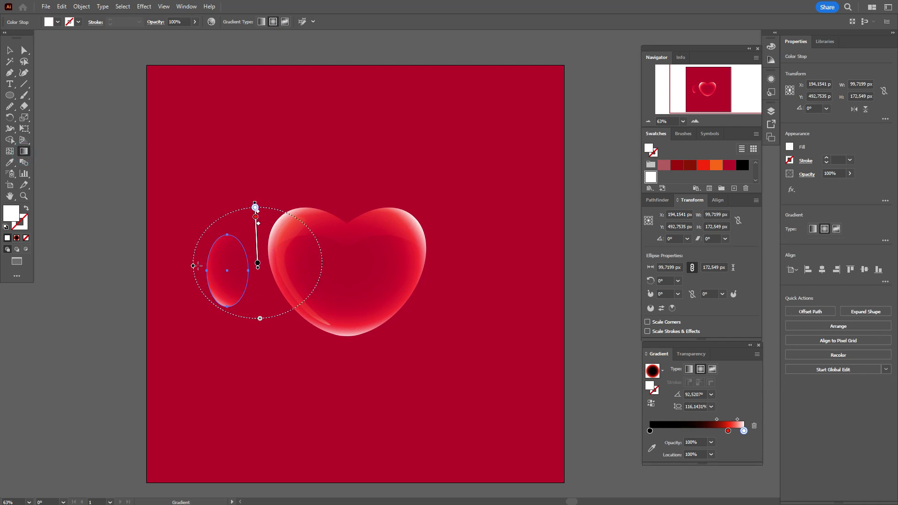
drag(193, 266, 205, 264)
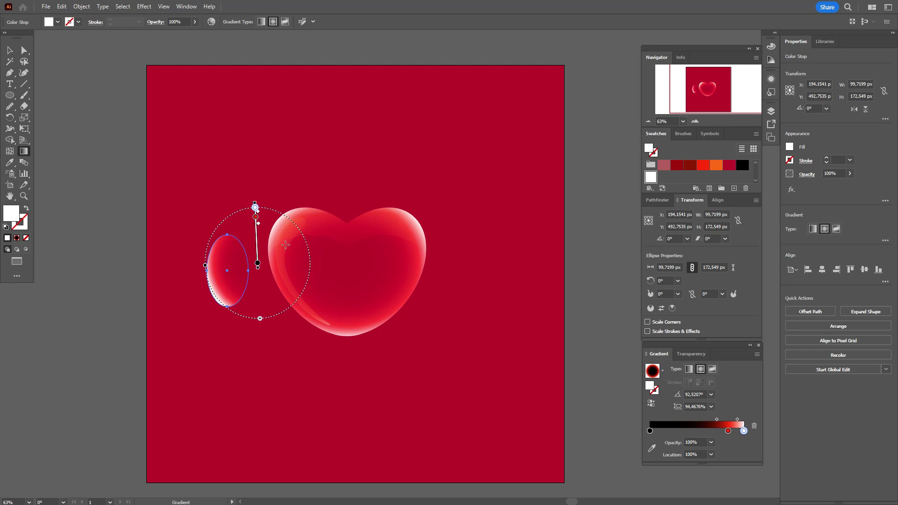
drag(255, 203, 256, 218)
drag(257, 256, 205, 275)
drag(228, 230, 228, 231)
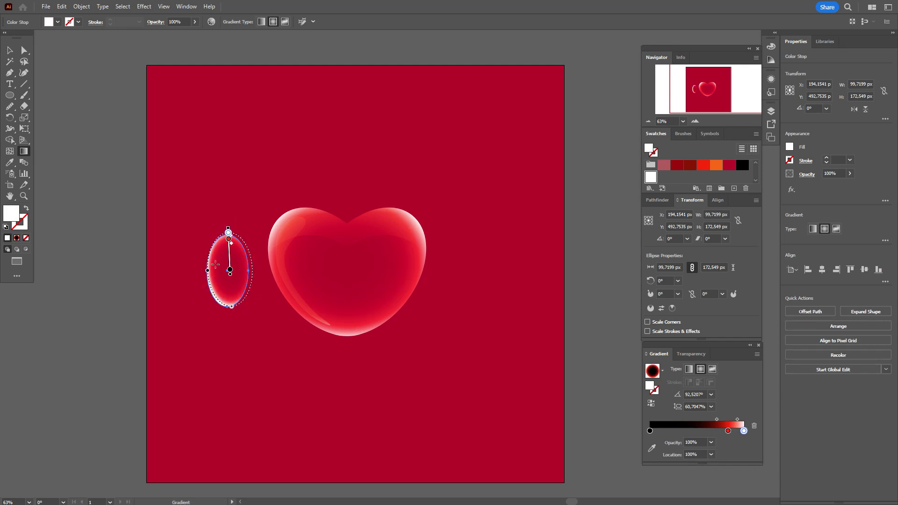
drag(208, 272, 228, 270)
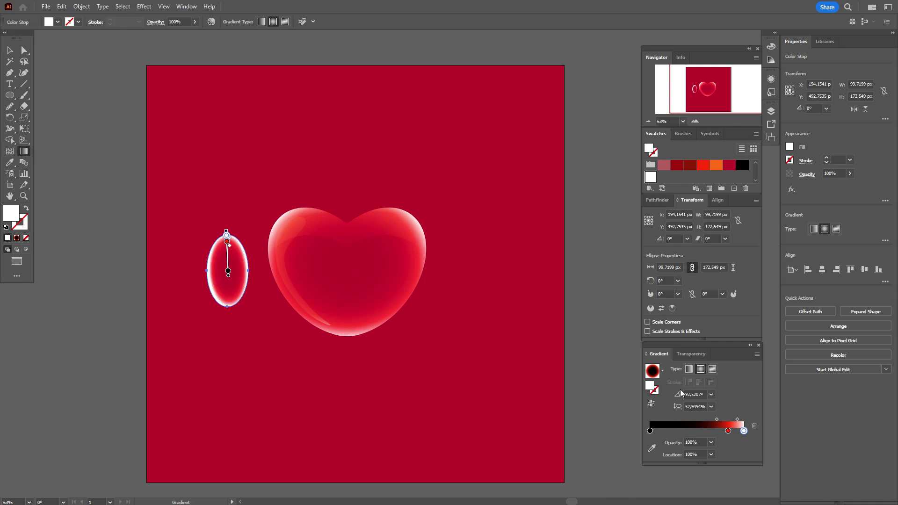
- Reverse the small ellipse's gradient so white is at the centre, and move the red stop to about 28.5%
click(652, 405)
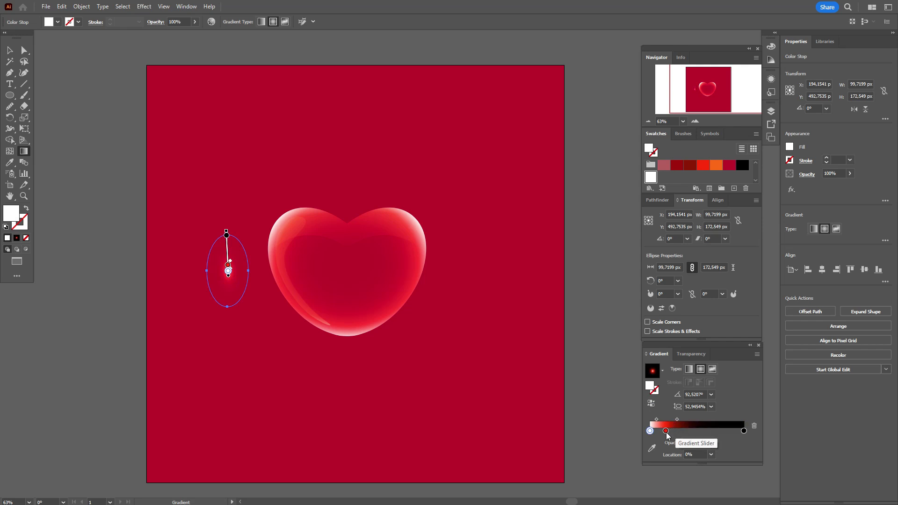
drag(666, 432, 684, 433)
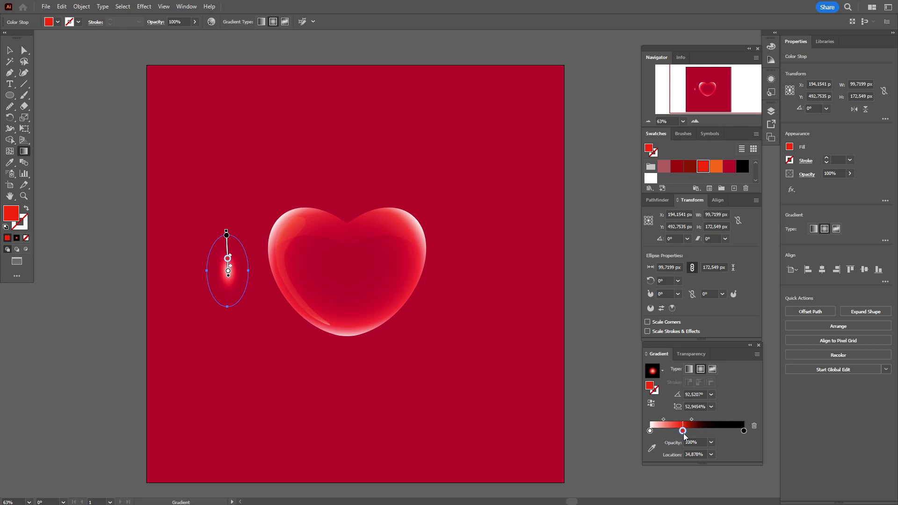
click(681, 431)
drag(694, 419, 668, 421)
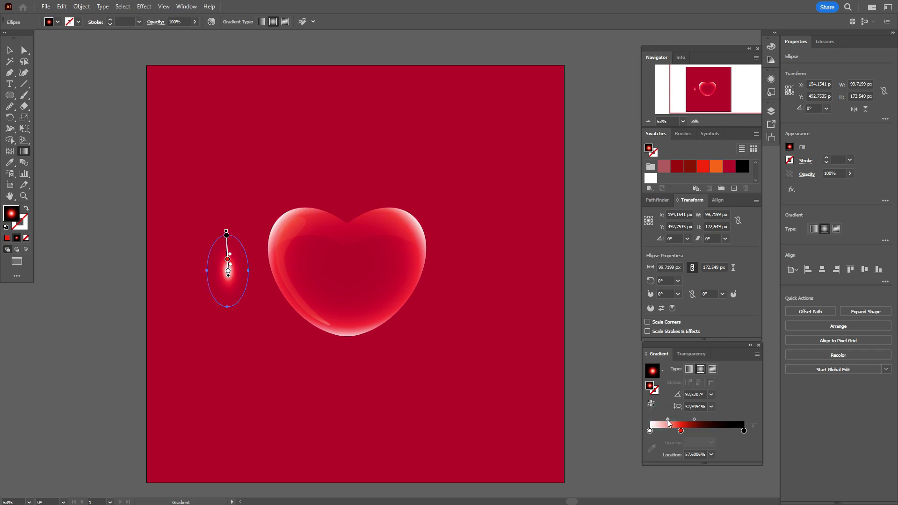
drag(681, 431, 677, 430)
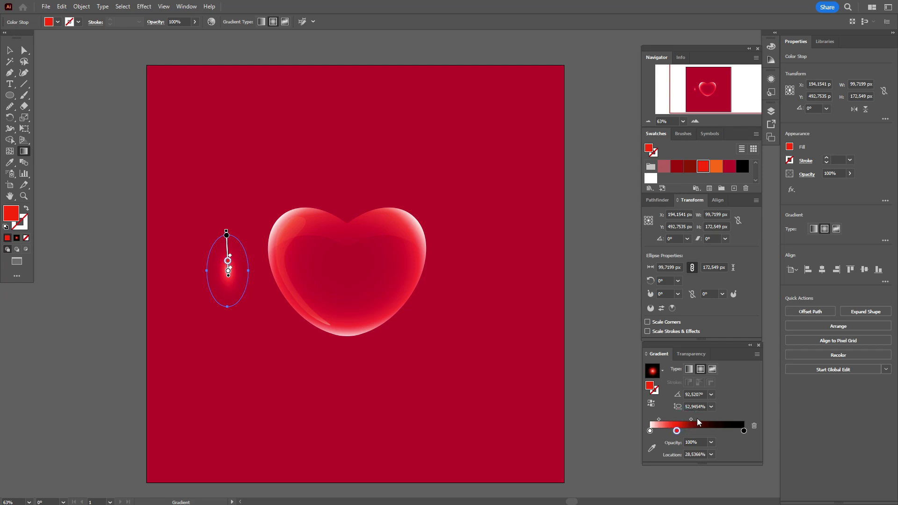
- Set the midpoint between the white and red stops of the small ellipse's gradient to about 44%
click(9, 51)
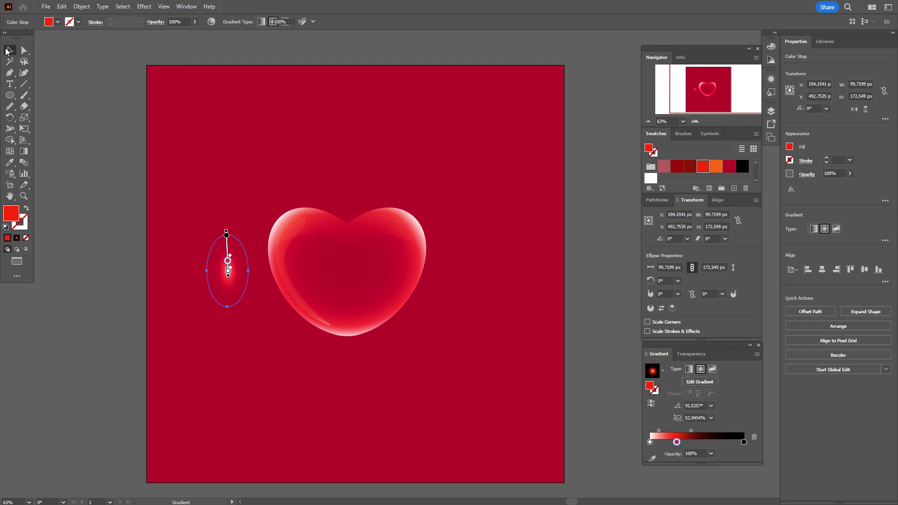
click(90, 131)
click(249, 271)
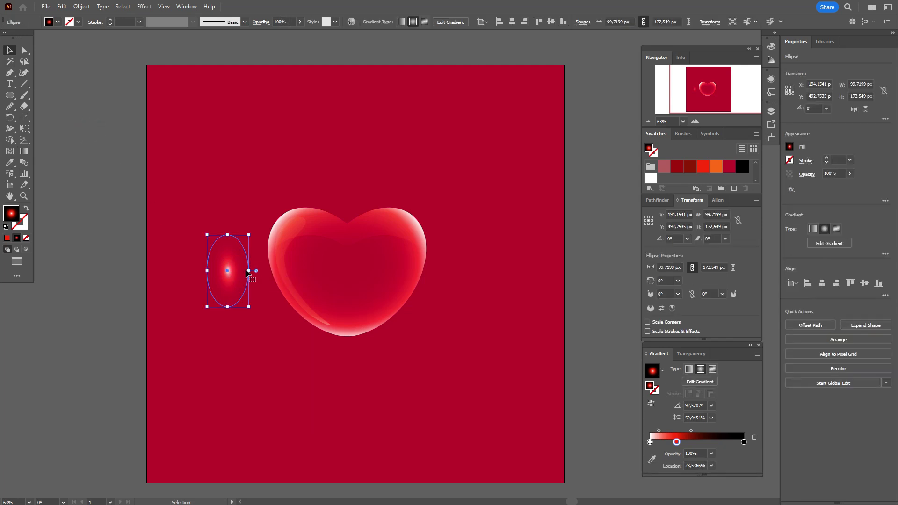
drag(691, 430, 662, 430)
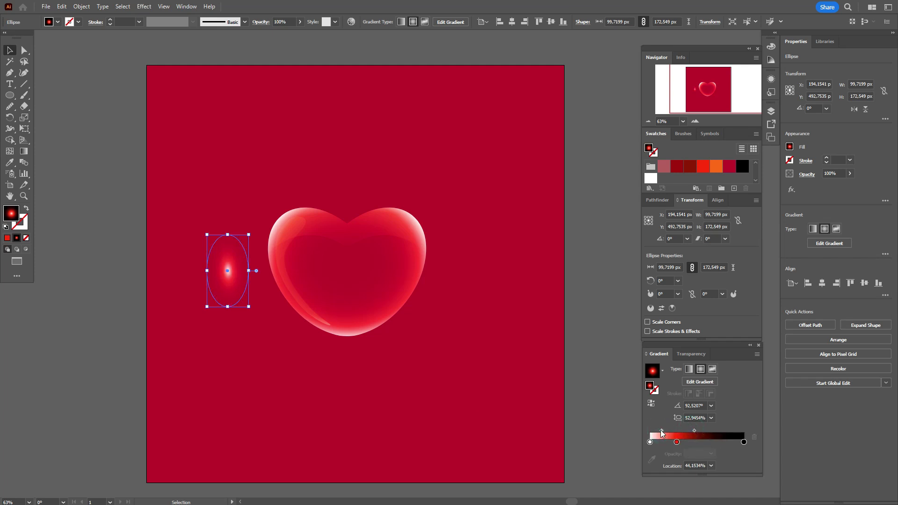
click(92, 278)
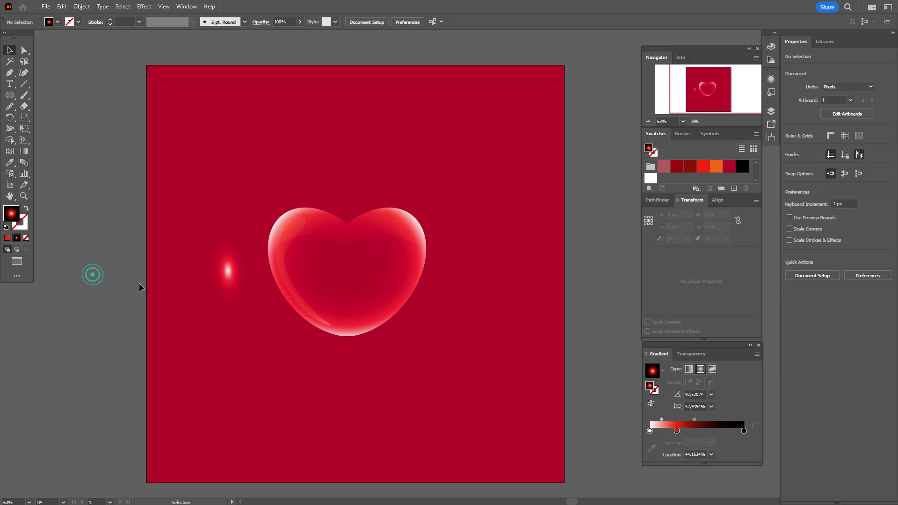
- Place tilted glow ellipses enlarged to about 147 by 254 px on both upper lobes and reflect the right one across the vertical axis
click(248, 279)
drag(248, 271, 422, 219)
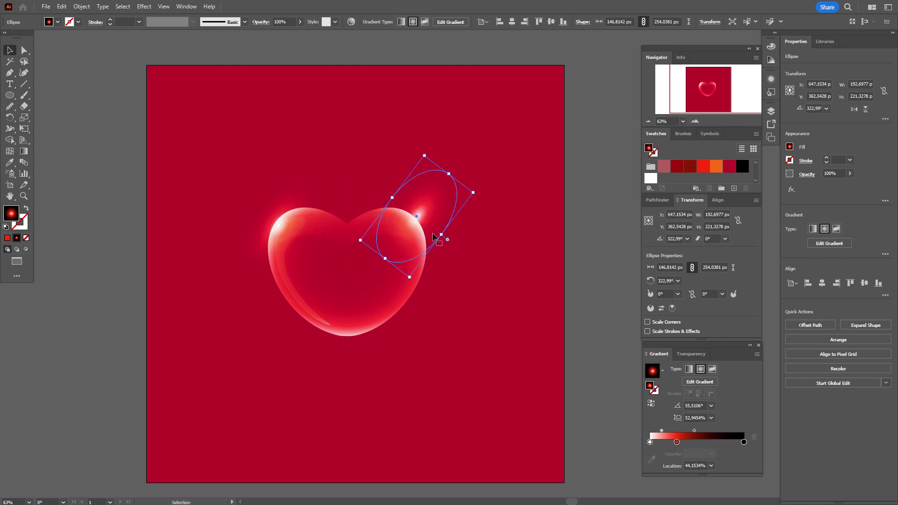
right_click(444, 235)
mouse_move(511, 425)
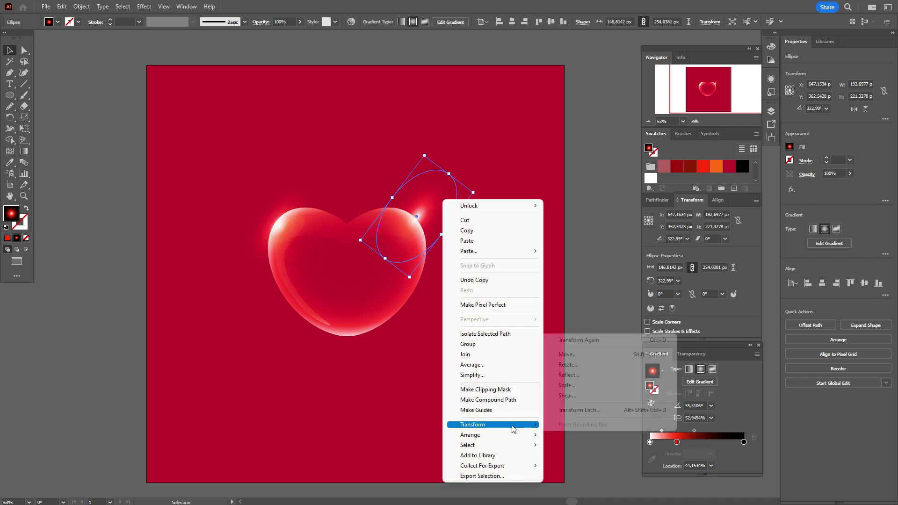
click(572, 374)
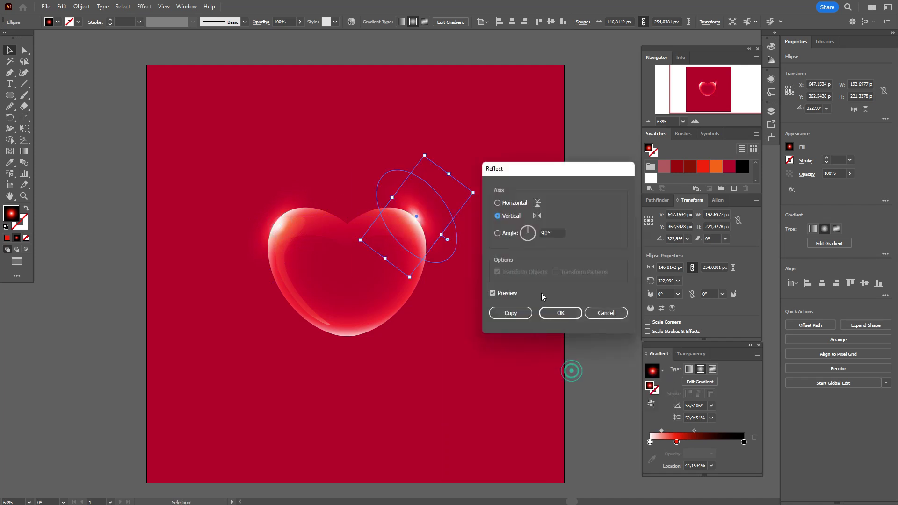
click(566, 311)
- Move and rotate the right glow ellipse so its bright centre follows the edge of the heart's right lobe
drag(440, 211, 433, 220)
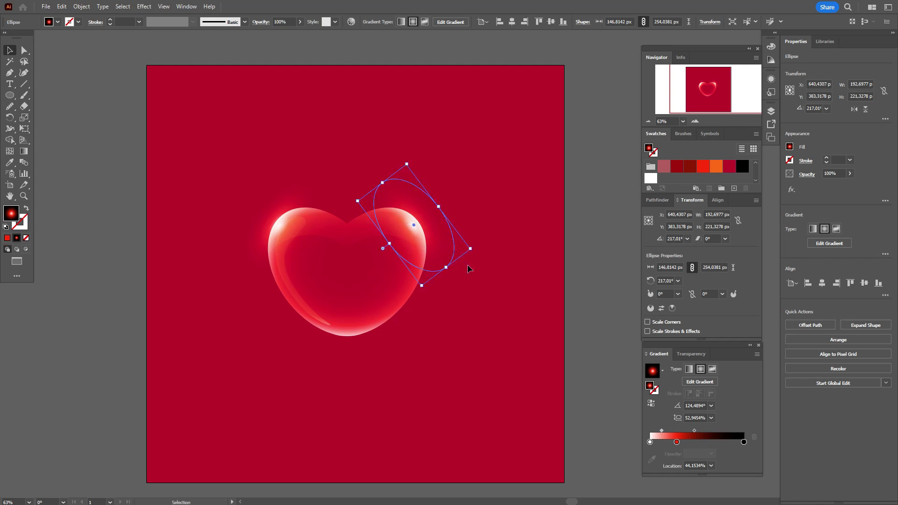
drag(447, 270, 449, 268)
mouse_move(417, 232)
mouse_down()
mouse_move(414, 226)
mouse_move(422, 235)
mouse_up()
drag(458, 266, 455, 280)
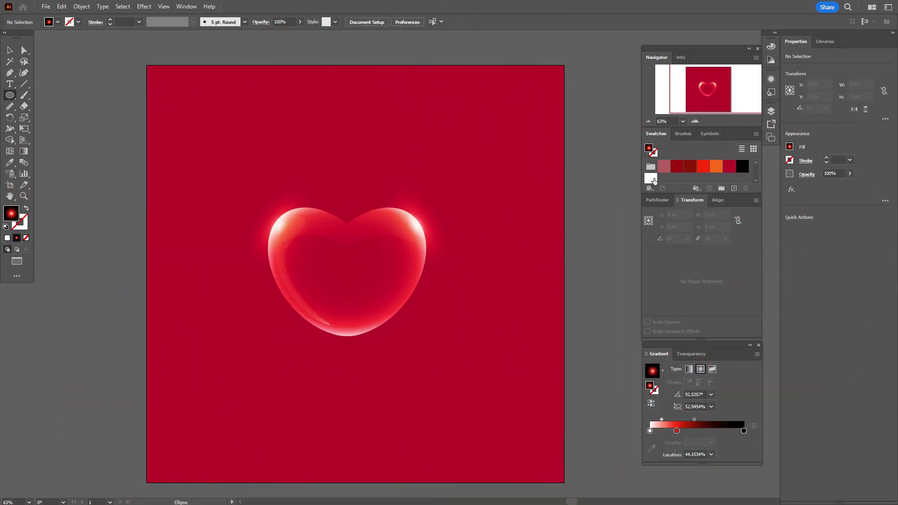
- Draw a circle about 331 px in diameter below and left of the heart and give it a radial gradient fill
click(654, 181)
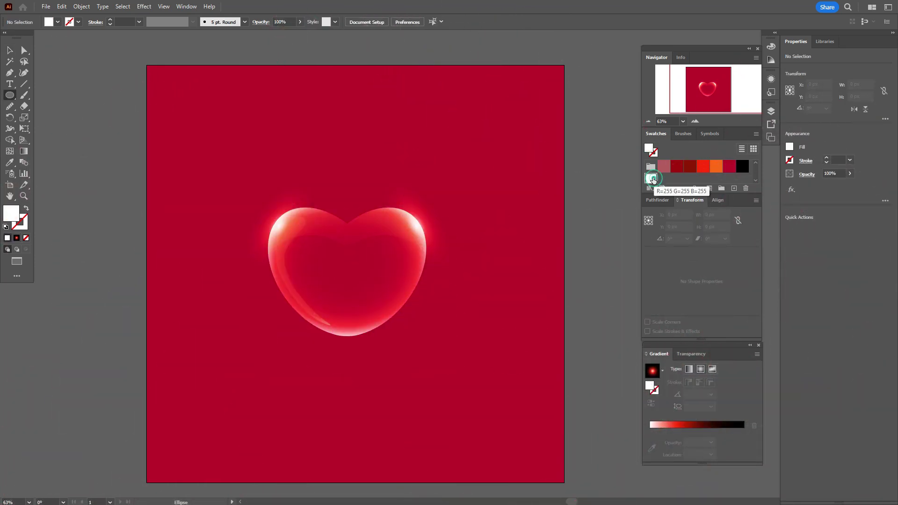
drag(185, 304, 323, 441)
click(700, 370)
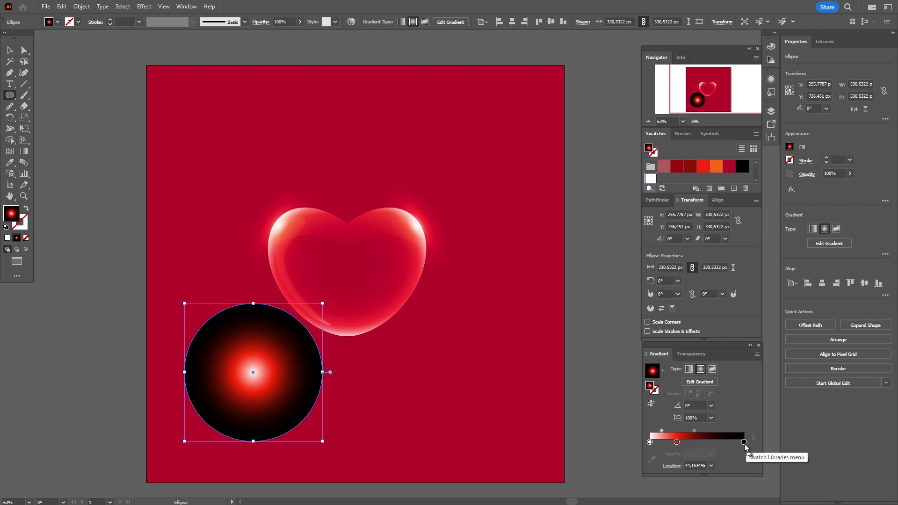
- Make the circle's gradient white at both ends with a dusty pink stop at about 64% and the first midpoint at about 62%
drag(745, 442, 744, 442)
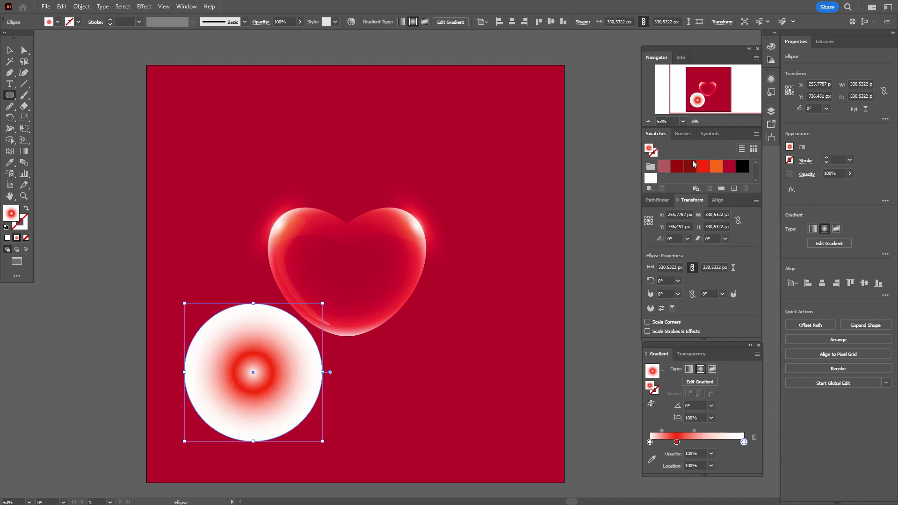
drag(661, 166, 711, 446)
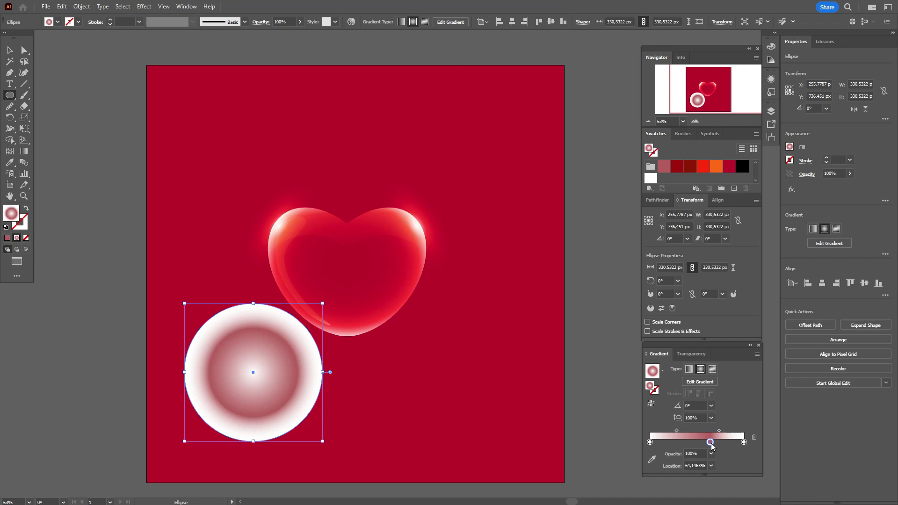
drag(720, 430, 688, 432)
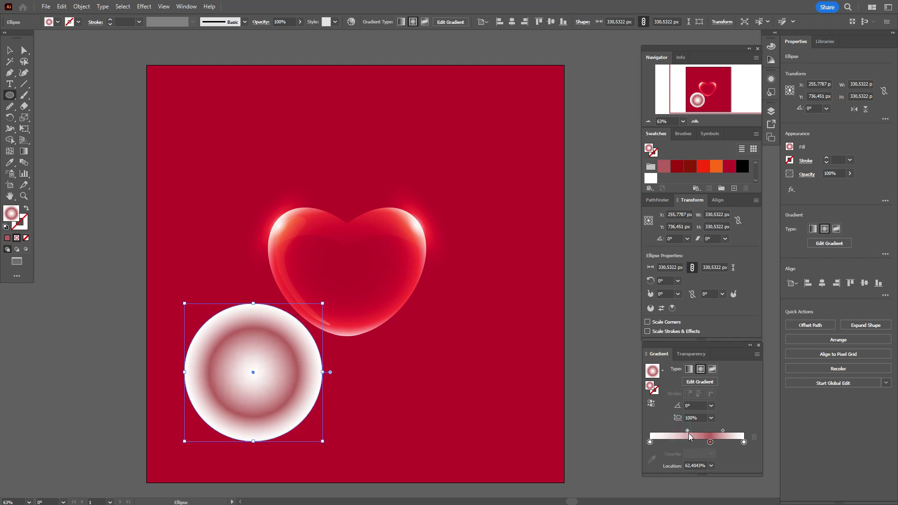
- Set the circle's blending mode to Multiply and deselect it
click(10, 50)
click(807, 174)
click(733, 191)
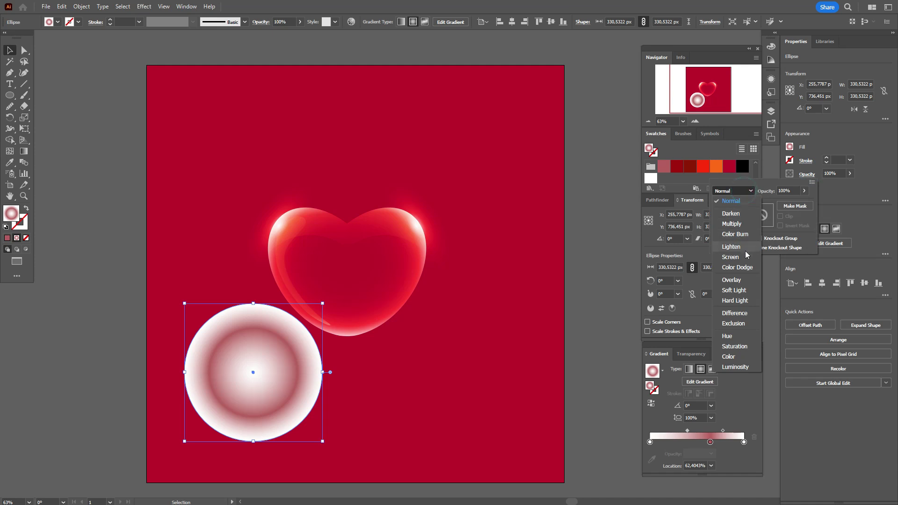
click(740, 224)
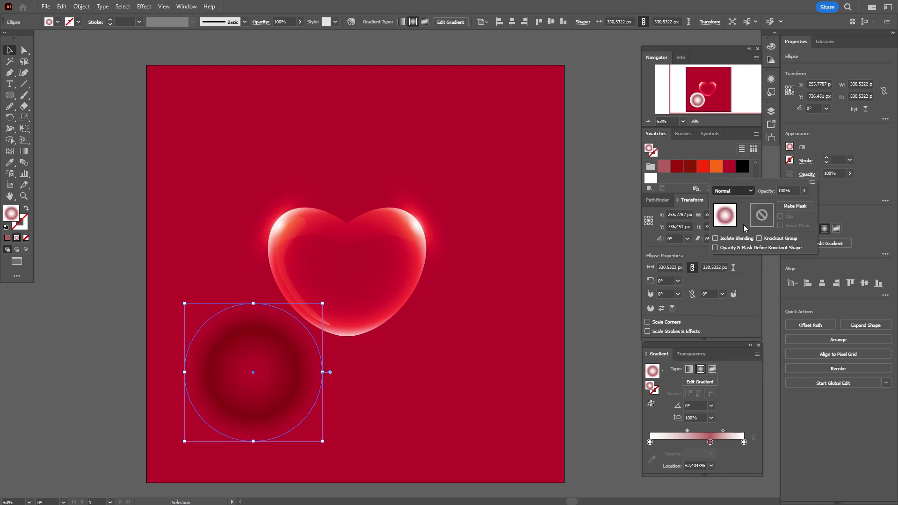
click(568, 295)
click(573, 295)
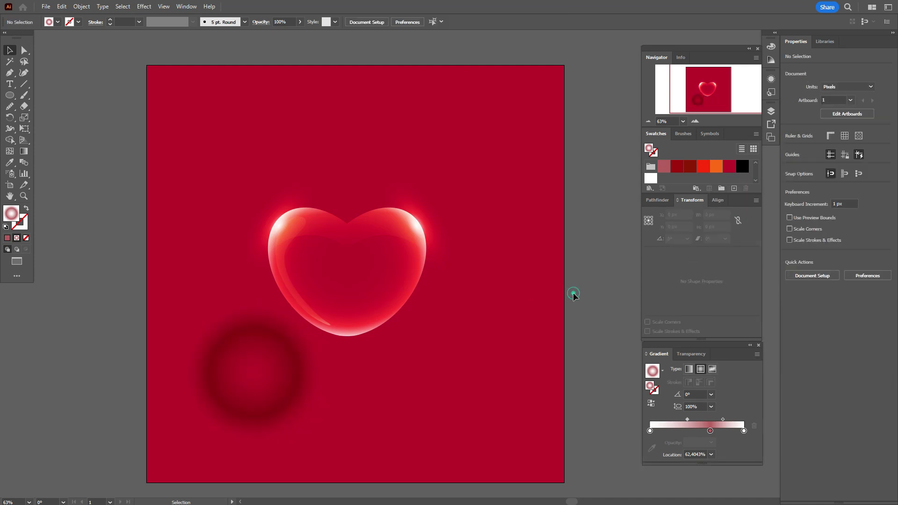
- Bring the heart group to the front, place the Multiply circle beneath it as a shadow, and enlarge the circle to about 415 px
right_click(361, 308)
mouse_move(420, 258)
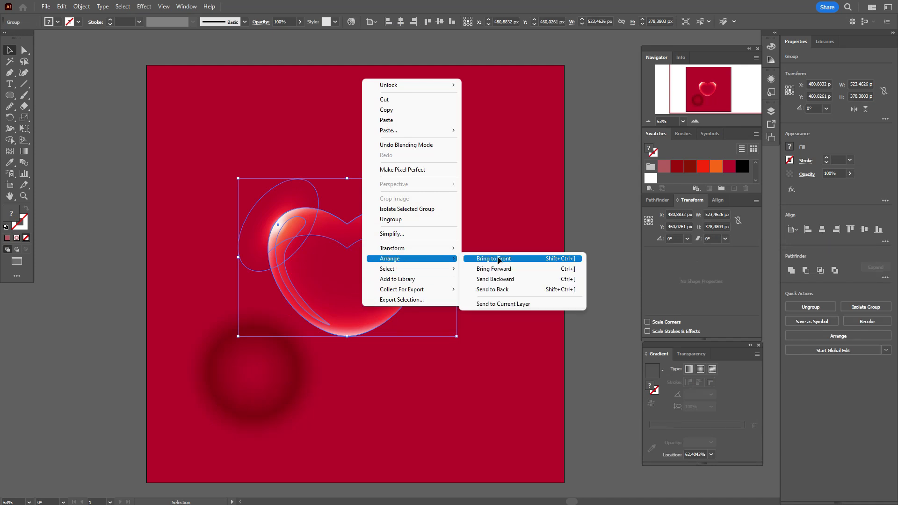
click(498, 260)
drag(281, 400, 379, 337)
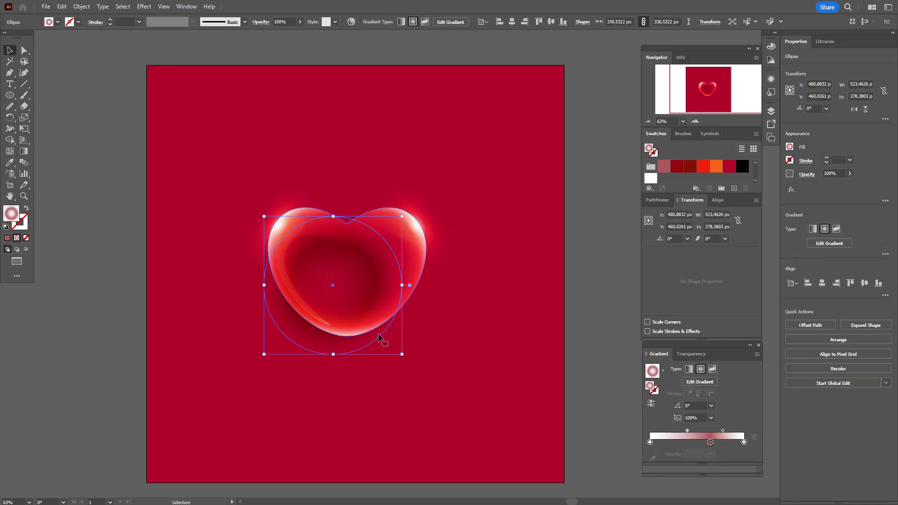
drag(404, 288, 438, 294)
drag(373, 361, 363, 356)
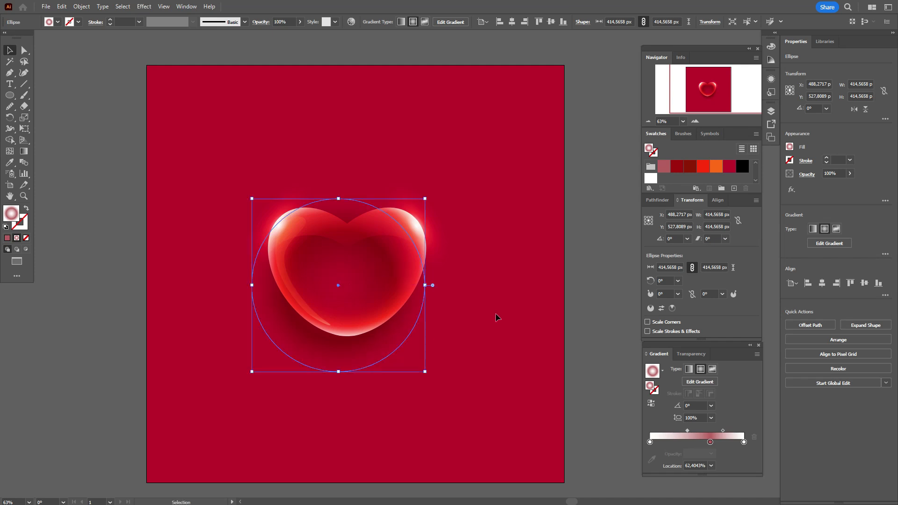
click(611, 276)
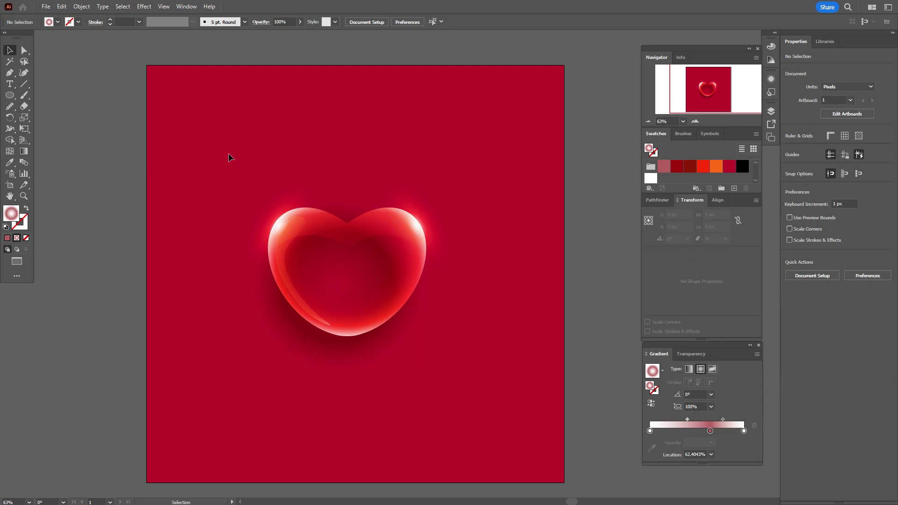
- Select the heart together with its shadow circle, shrink it slightly, tilt it counterclockwise, and move it to the artboard's upper-left area
drag(225, 143, 489, 377)
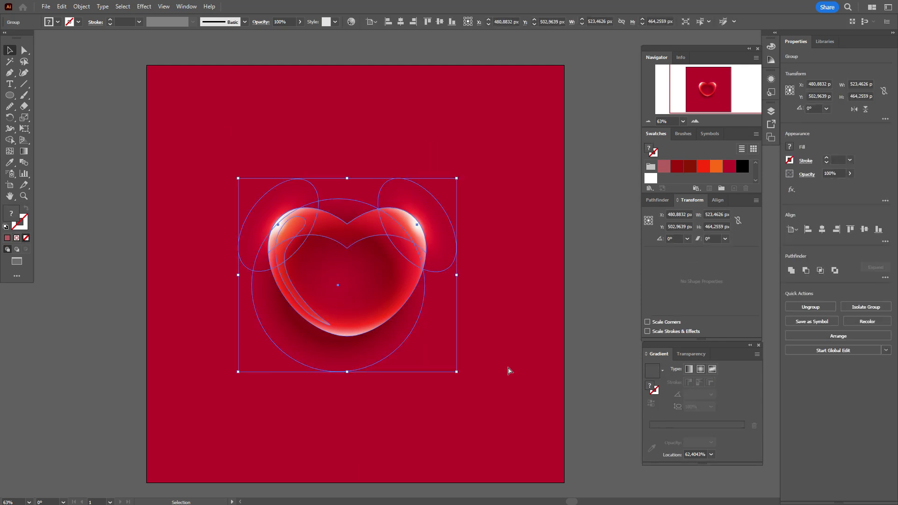
click(365, 346)
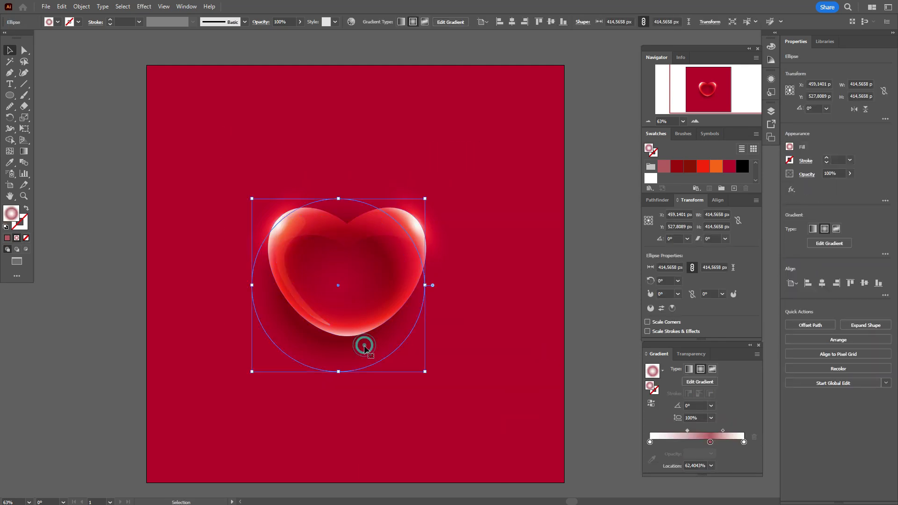
drag(439, 364, 438, 363)
drag(455, 275, 438, 248)
drag(366, 277, 307, 207)
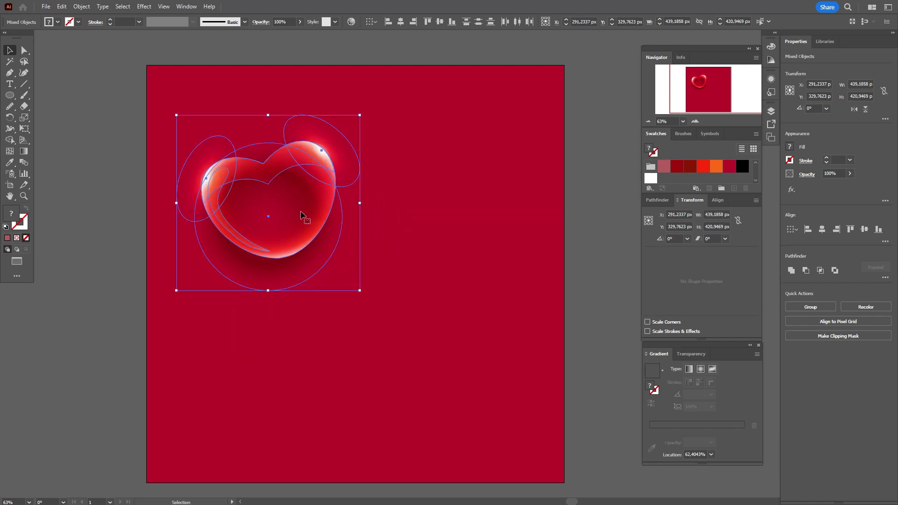
- Duplicate the glass heart with its shadow and arrange scaled, rotated copies beside and below the first one
drag(301, 211, 358, 376)
drag(418, 368, 297, 332)
drag(297, 331, 445, 318)
drag(490, 312, 480, 353)
drag(495, 311, 528, 317)
drag(463, 318, 435, 361)
drag(435, 361, 449, 232)
drag(515, 224, 559, 240)
drag(478, 251, 470, 234)
click(557, 330)
- Add small copies of the heart near the lower-right heart and above the large hearts, varying their size and rotation
drag(364, 415, 380, 420)
drag(436, 289, 457, 293)
click(552, 250)
drag(269, 391, 267, 389)
drag(171, 279, 300, 444)
drag(340, 352, 263, 433)
drag(233, 457, 334, 129)
drag(362, 91, 318, 100)
drag(333, 120, 296, 95)
drag(282, 74, 360, 89)
drag(361, 87, 350, 84)
- Reposition the large and small hearts in groups to balance the composition on the artboard
drag(159, 58, 590, 372)
drag(454, 342, 457, 361)
click(302, 240)
shift+click(293, 282)
drag(270, 134, 270, 115)
drag(275, 208, 263, 217)
click(519, 206)
shift+click(410, 146)
shift+click(472, 307)
shift+click(475, 373)
shift+click(475, 374)
drag(447, 119, 448, 139)
drag(436, 246, 427, 244)
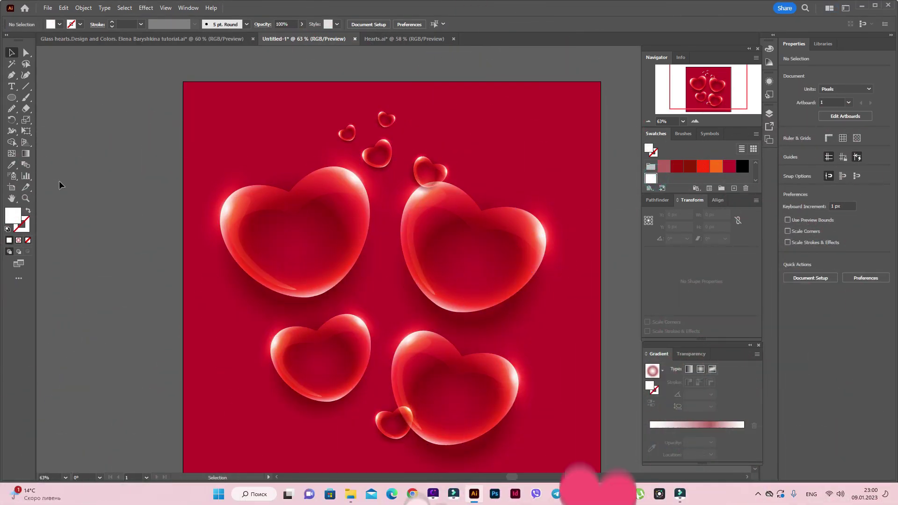
- Draw a circle about 51 px in diameter above the upper-left heart and give it a radial gradient fill
key(l)
drag(225, 133, 248, 156)
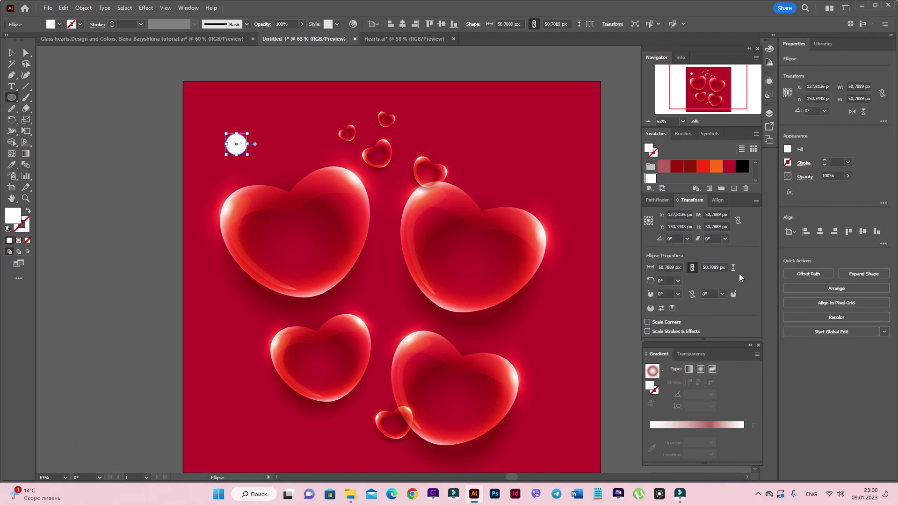
click(702, 370)
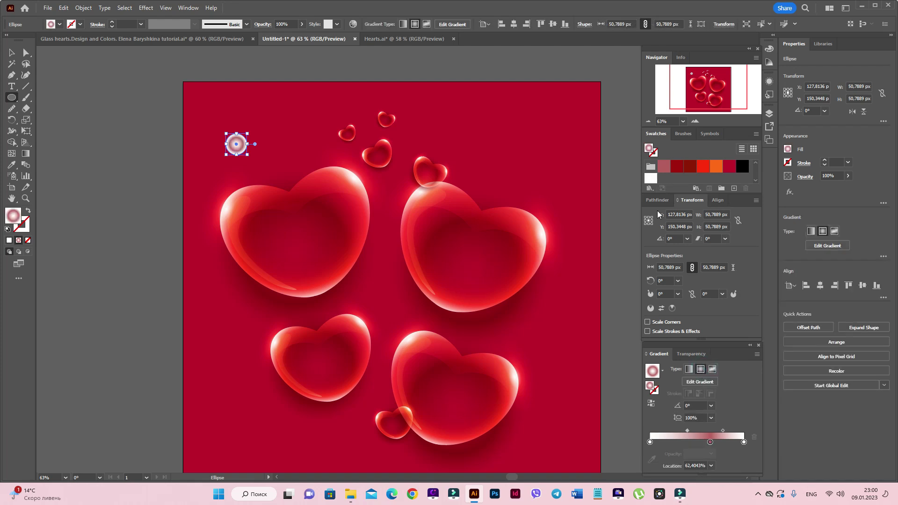
- Make the circle's gradient run from a white centre through orange at about 13% and dark red at about 23% to black
drag(746, 169, 663, 442)
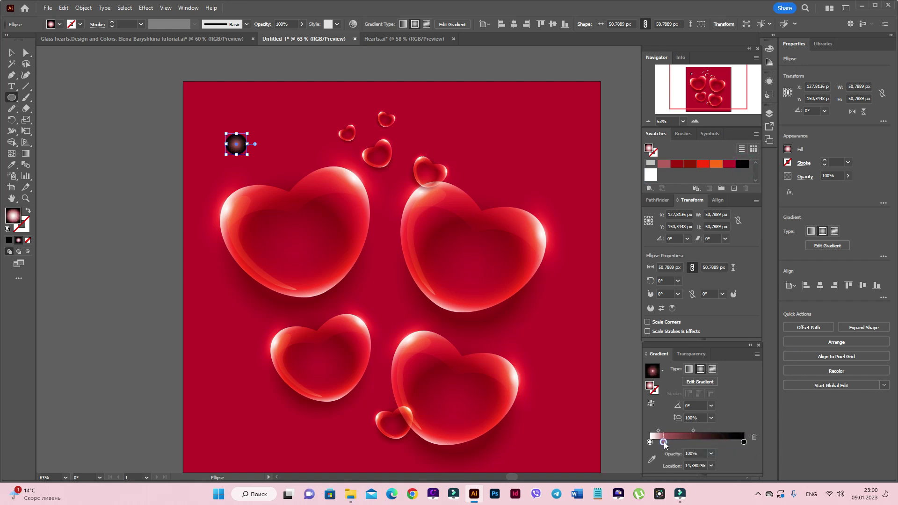
click(717, 166)
drag(705, 228, 664, 442)
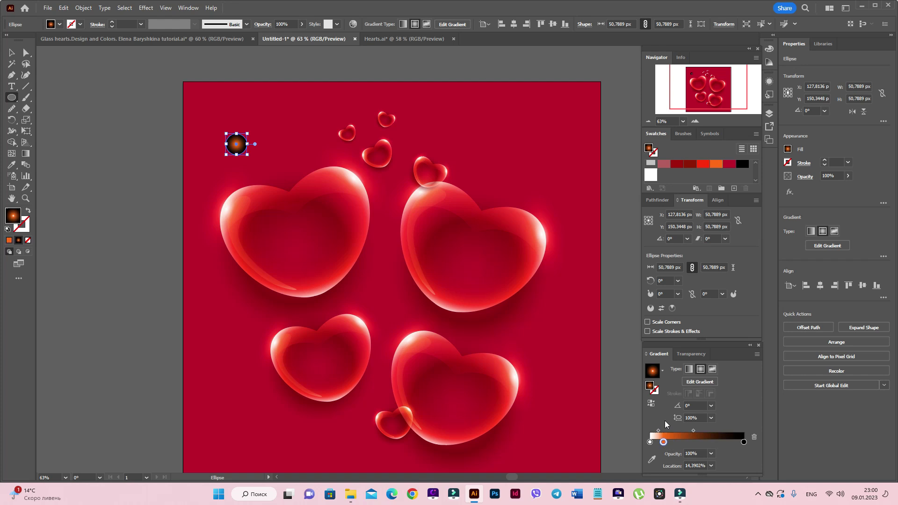
drag(689, 164, 683, 433)
click(663, 442)
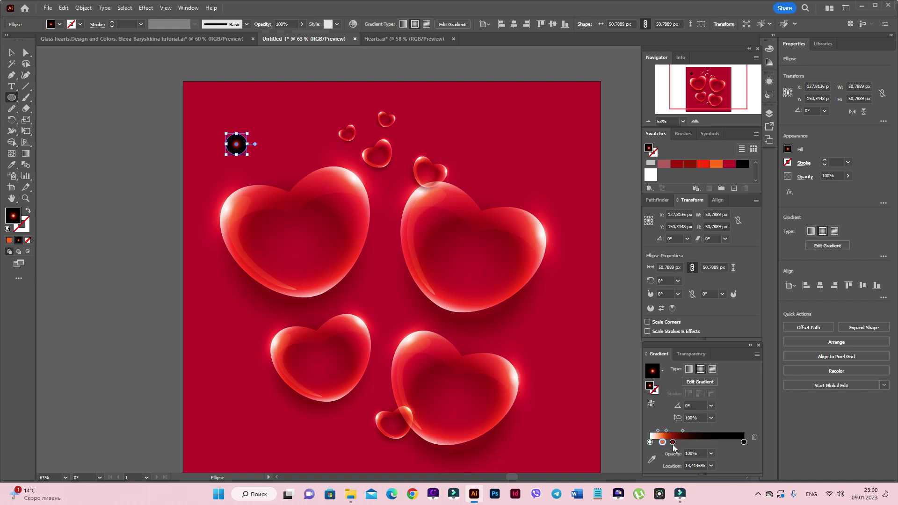
drag(674, 446, 672, 444)
click(12, 53)
click(78, 83)
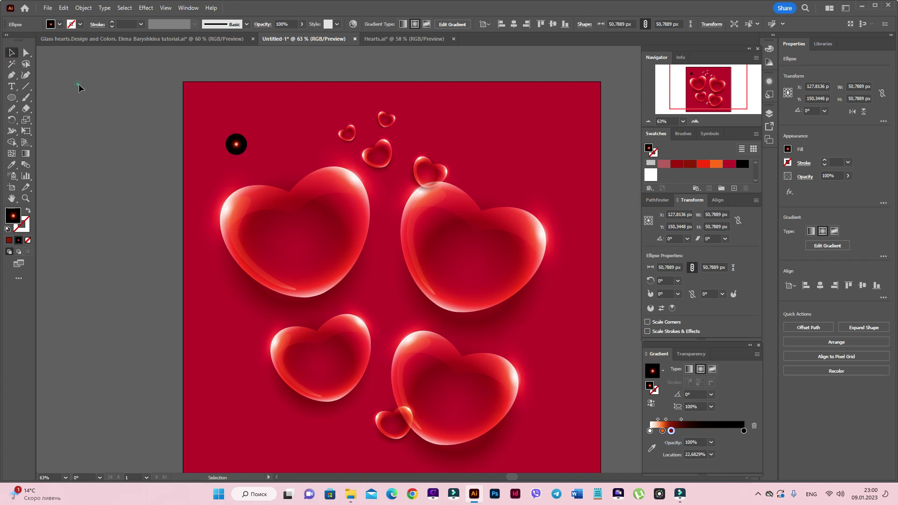
- Tighten the circle's glow by moving the orange stop closer to white and the dark red stop to about 14%, adjusting the midpoints
click(235, 147)
drag(662, 442, 666, 442)
click(676, 431)
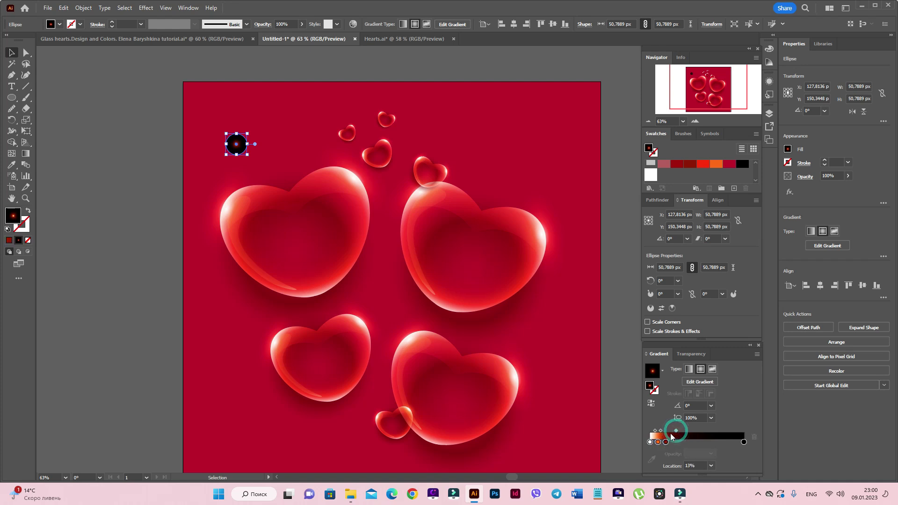
click(662, 431)
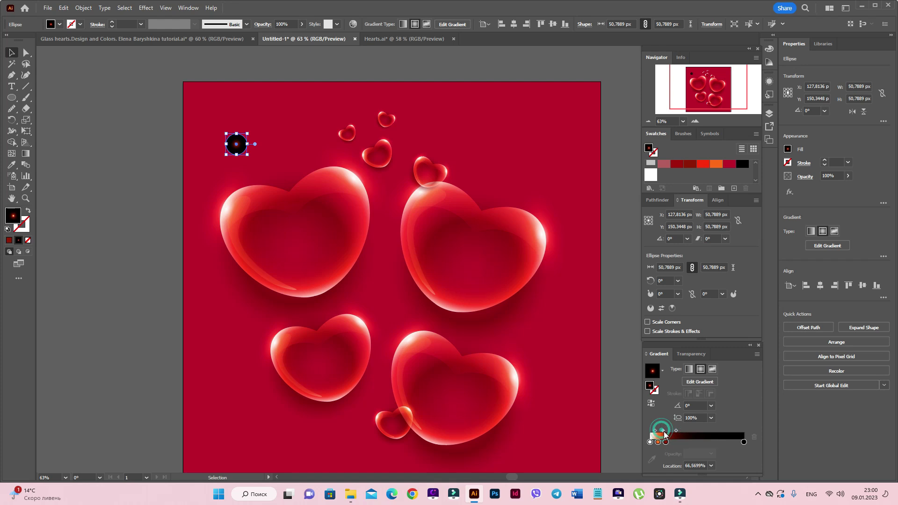
click(154, 257)
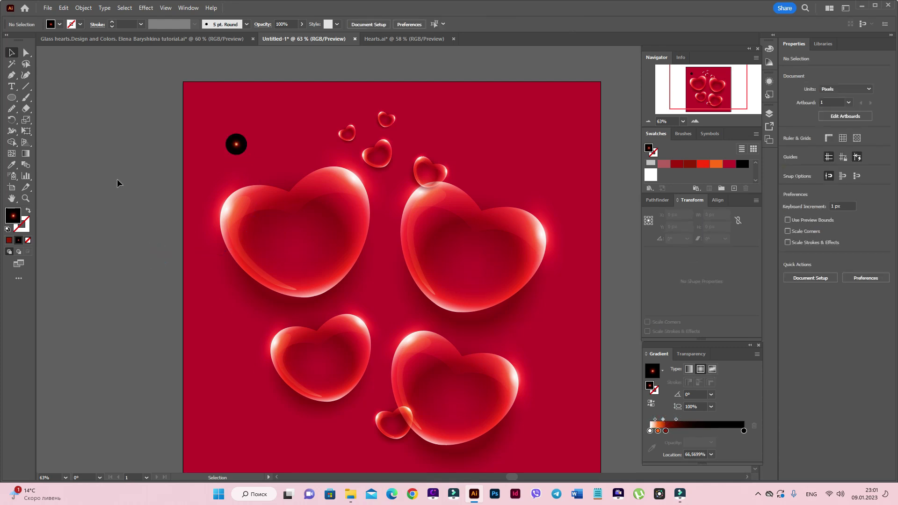
click(231, 140)
click(665, 442)
click(657, 443)
drag(662, 443, 664, 443)
click(154, 307)
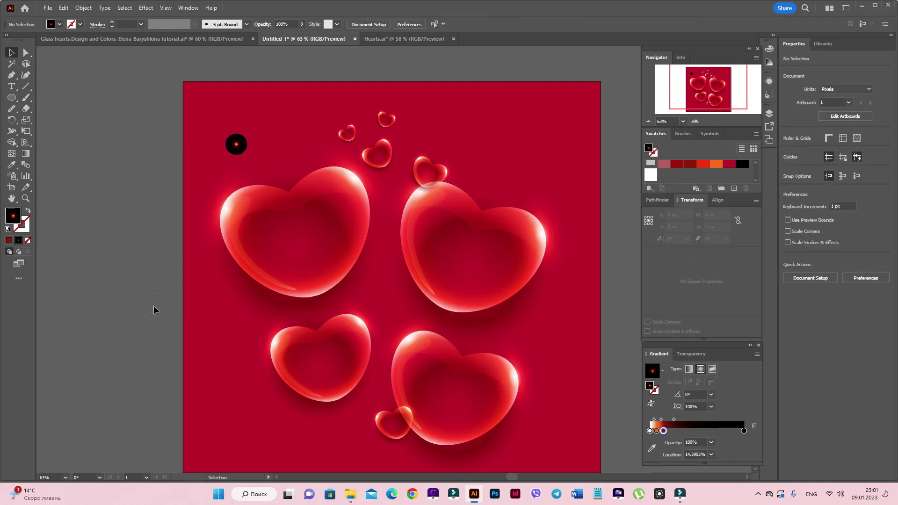
- Make two smaller copies of the glow circle beside it, about 25 px and about 13 px in diameter
click(239, 149)
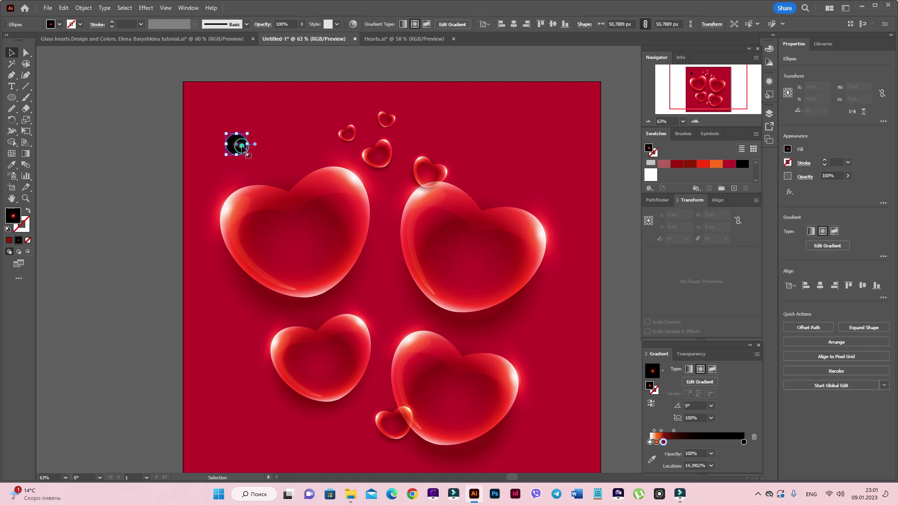
drag(239, 150, 275, 134)
click(291, 74)
drag(267, 132, 263, 156)
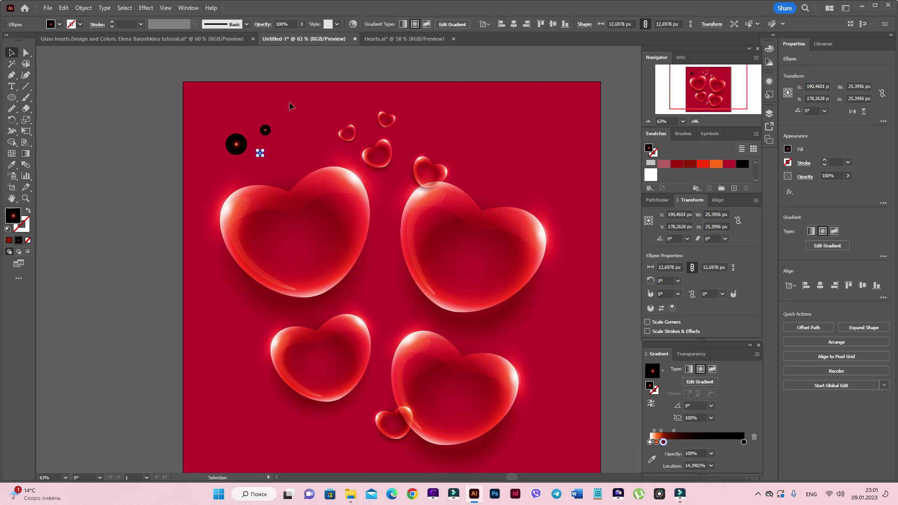
click(300, 74)
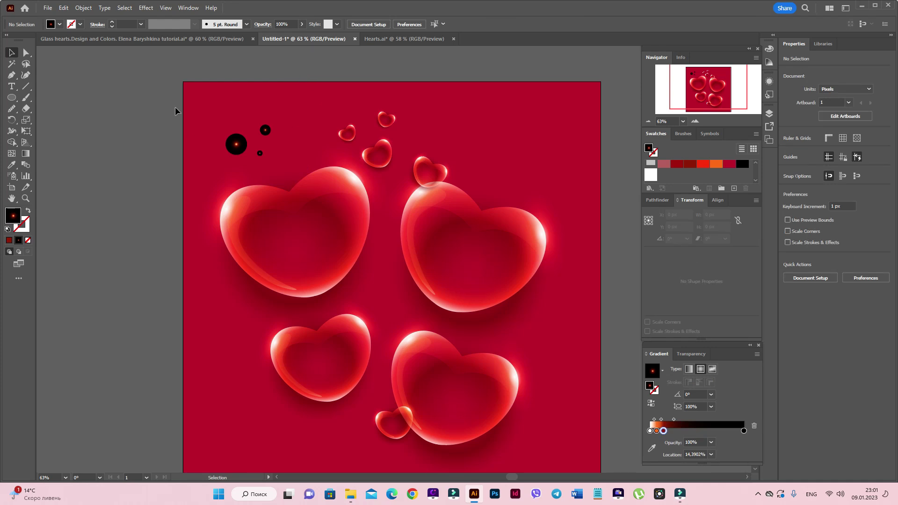
- Set the blending mode of all three glow circles to Screen and deselect them
click(240, 149)
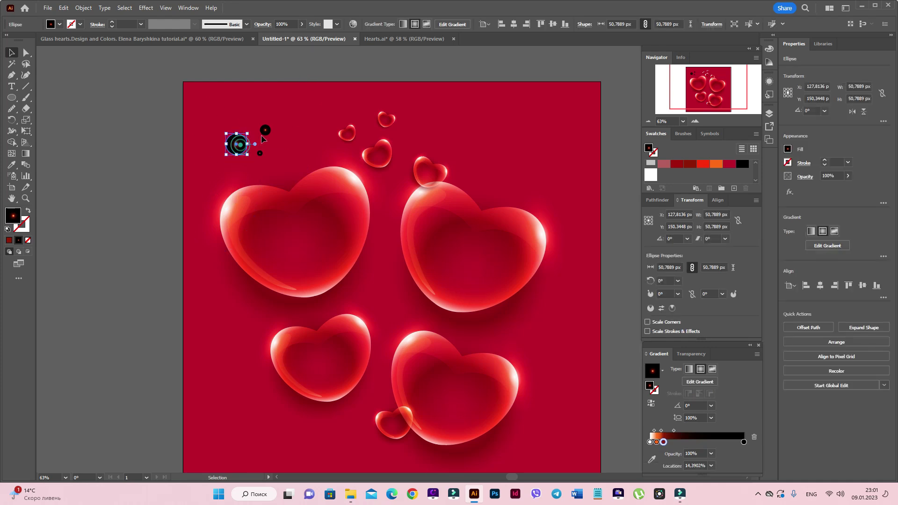
shift+click(265, 130)
shift+click(260, 156)
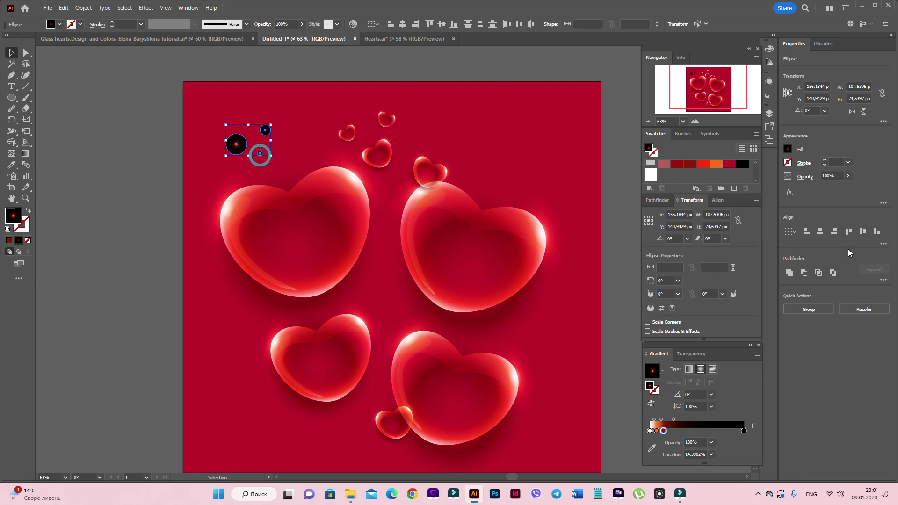
click(809, 178)
click(744, 195)
click(742, 259)
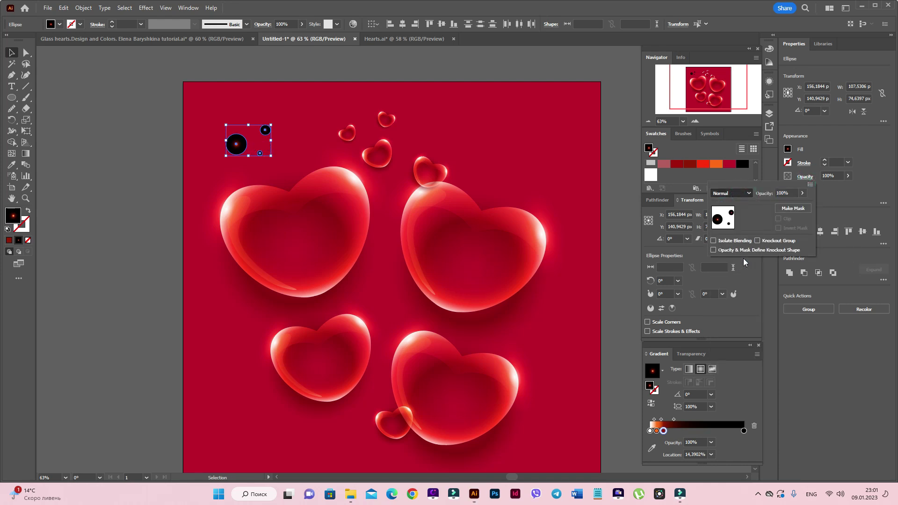
click(415, 71)
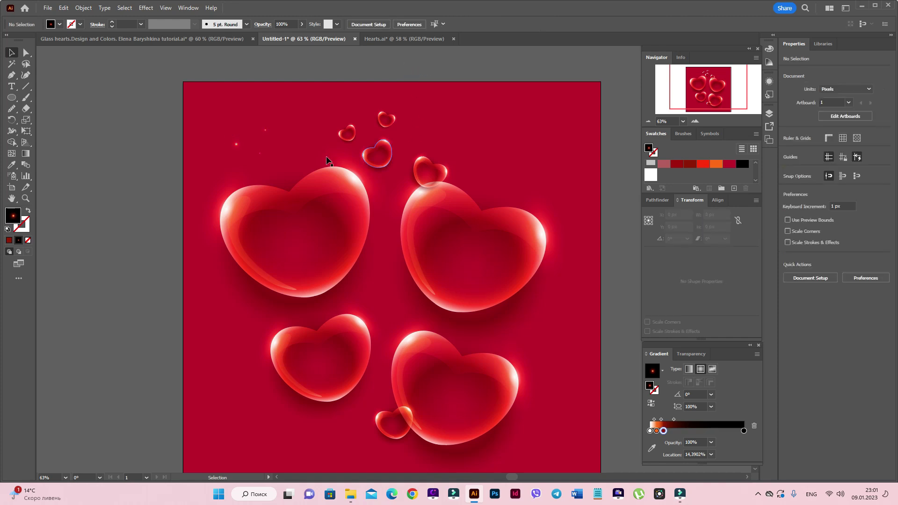
- Save each of the three glow circles as a separate dynamic Movie Clip symbol and delete the circles from the artboard
click(236, 145)
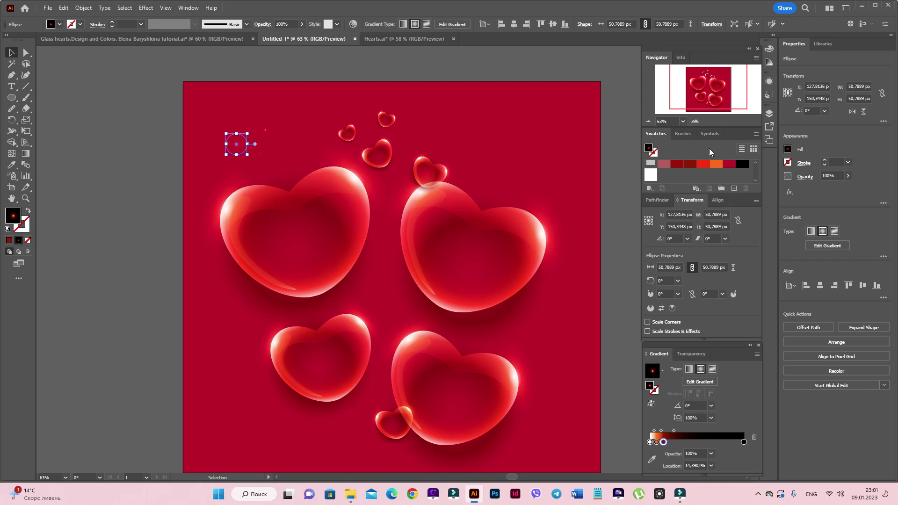
click(710, 135)
click(732, 188)
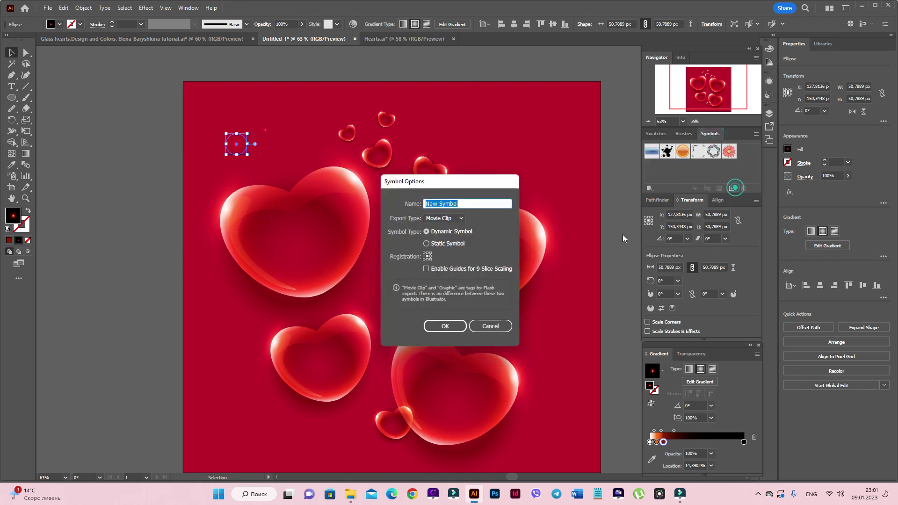
click(456, 323)
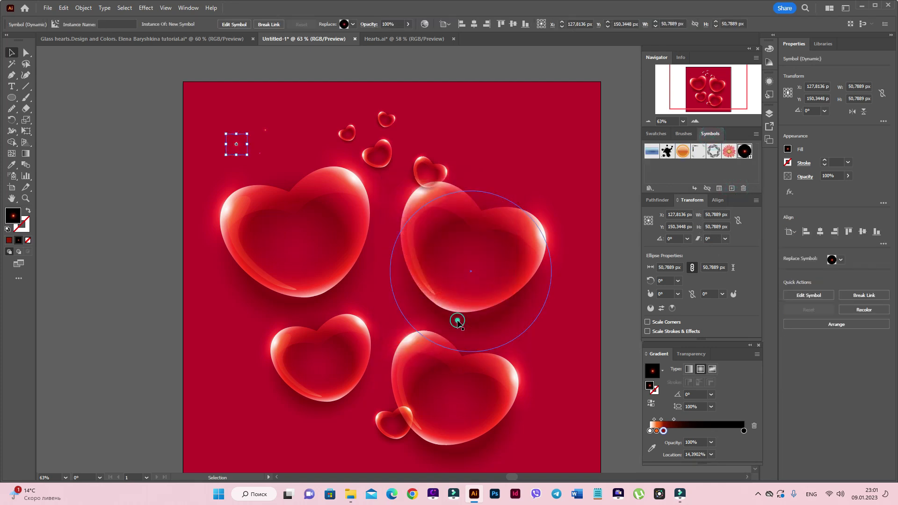
click(265, 130)
click(731, 187)
click(457, 324)
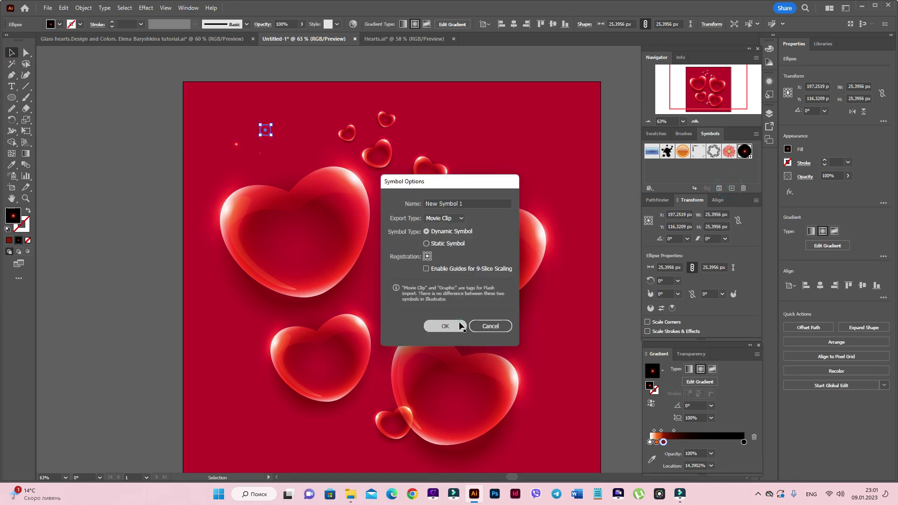
click(260, 153)
click(732, 188)
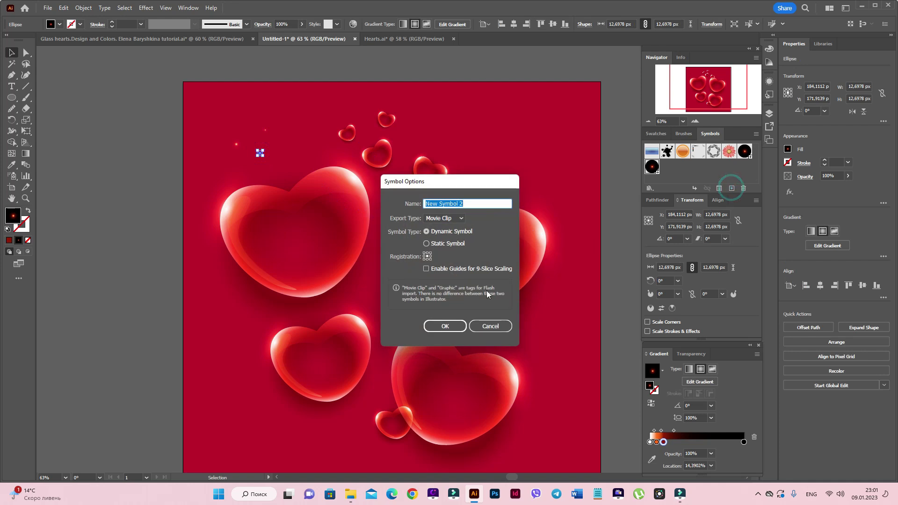
click(458, 326)
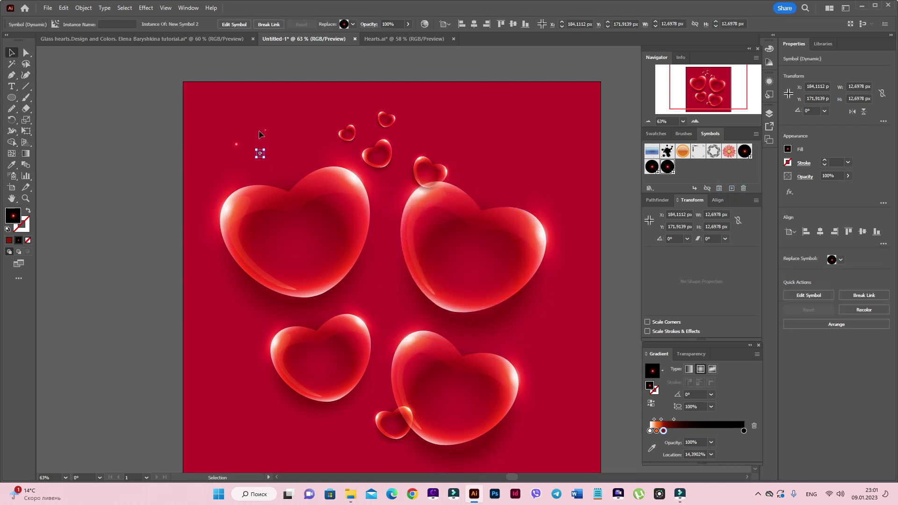
drag(265, 133, 239, 149)
key(Delete)
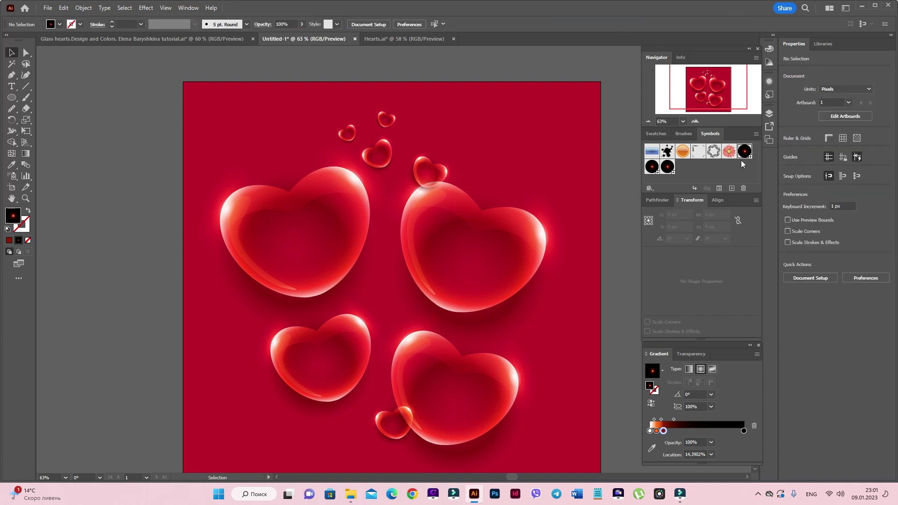
- Scatter instances of the largest glow symbol over and around the hearts with the Symbol Sprayer
click(12, 176)
click(253, 206)
mouse_move(287, 232)
mouse_down()
mouse_move(290, 199)
mouse_move(322, 180)
mouse_move(327, 161)
mouse_move(253, 169)
mouse_up()
mouse_move(419, 223)
mouse_down()
mouse_move(509, 208)
mouse_move(288, 335)
mouse_move(310, 323)
mouse_move(490, 370)
mouse_up()
click(487, 372)
click(411, 314)
click(471, 332)
click(378, 286)
click(341, 131)
click(445, 159)
click(386, 412)
click(379, 404)
click(379, 147)
- Spray the medium glow symbol across the large hearts and around the small ones
click(653, 167)
mouse_move(245, 210)
mouse_down()
mouse_move(240, 200)
mouse_move(301, 170)
mouse_move(330, 220)
mouse_move(323, 243)
mouse_up()
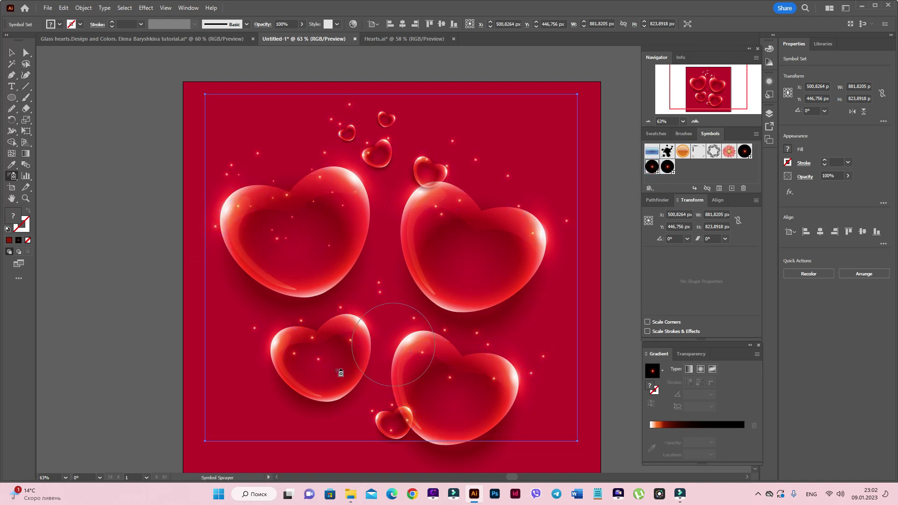
mouse_move(275, 351)
mouse_down()
mouse_move(365, 325)
mouse_move(446, 376)
mouse_move(495, 356)
mouse_move(536, 366)
mouse_up()
drag(377, 416, 415, 419)
mouse_move(427, 187)
mouse_down()
mouse_move(469, 209)
mouse_move(553, 220)
mouse_move(538, 273)
mouse_move(513, 220)
mouse_move(496, 231)
mouse_move(512, 242)
mouse_move(425, 237)
mouse_move(450, 279)
mouse_move(447, 329)
mouse_move(503, 396)
mouse_up()
drag(362, 133, 373, 142)
click(412, 150)
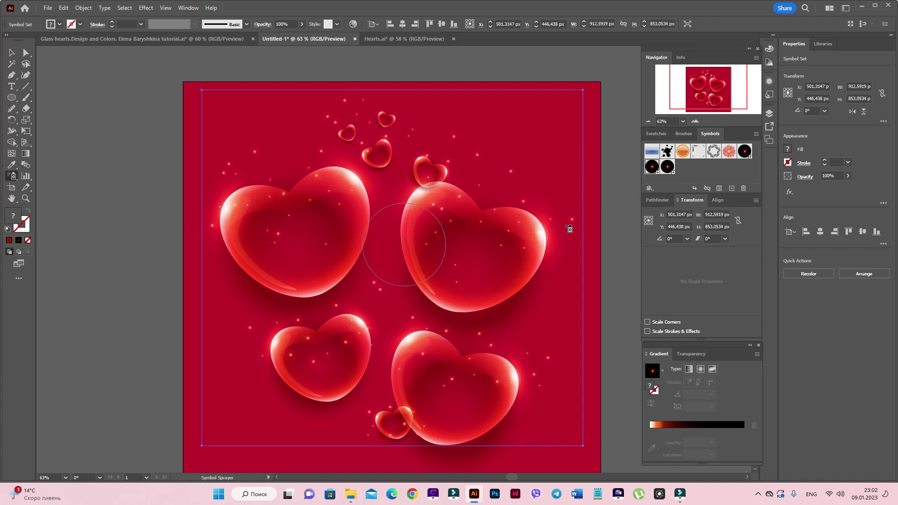
- Spray the smallest glow symbol over and around all the hearts, and deselect the symbol set
drag(301, 233, 272, 197)
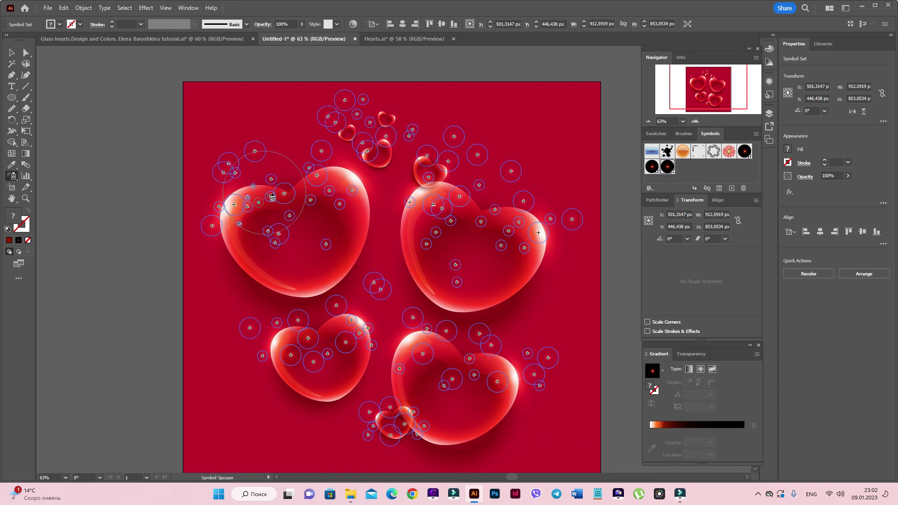
drag(309, 262, 310, 261)
drag(435, 249, 457, 244)
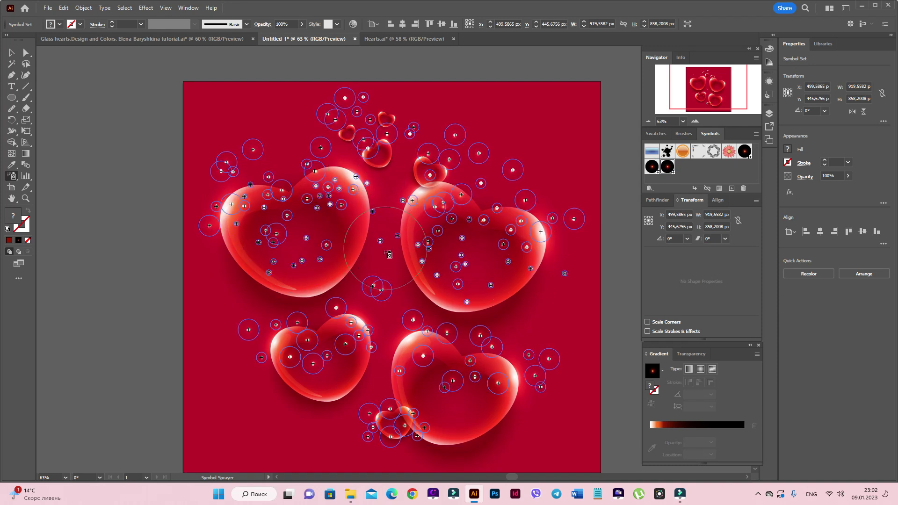
mouse_move(366, 288)
mouse_down()
mouse_move(302, 349)
mouse_move(279, 329)
mouse_move(310, 361)
mouse_move(356, 338)
mouse_move(256, 356)
mouse_move(312, 364)
mouse_up()
mouse_move(416, 347)
mouse_down()
mouse_move(449, 357)
mouse_move(396, 353)
mouse_move(484, 388)
mouse_move(504, 381)
mouse_up()
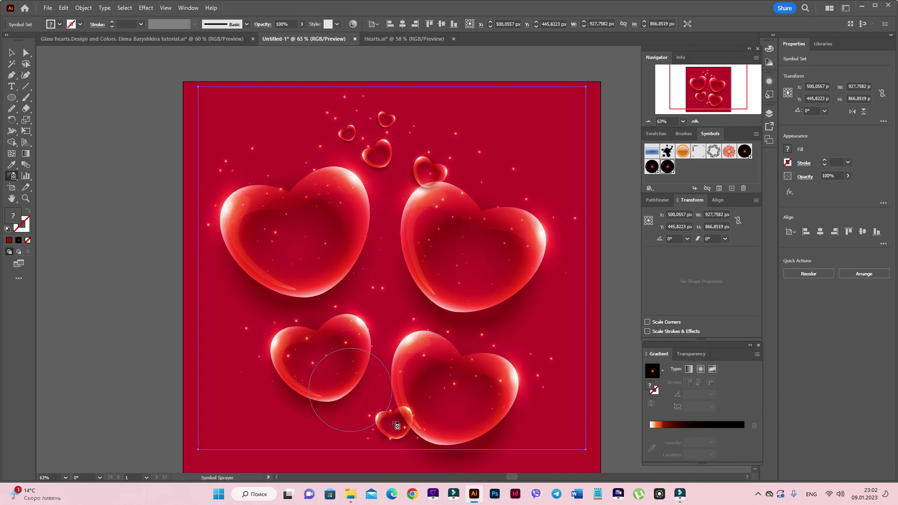
drag(311, 113, 343, 137)
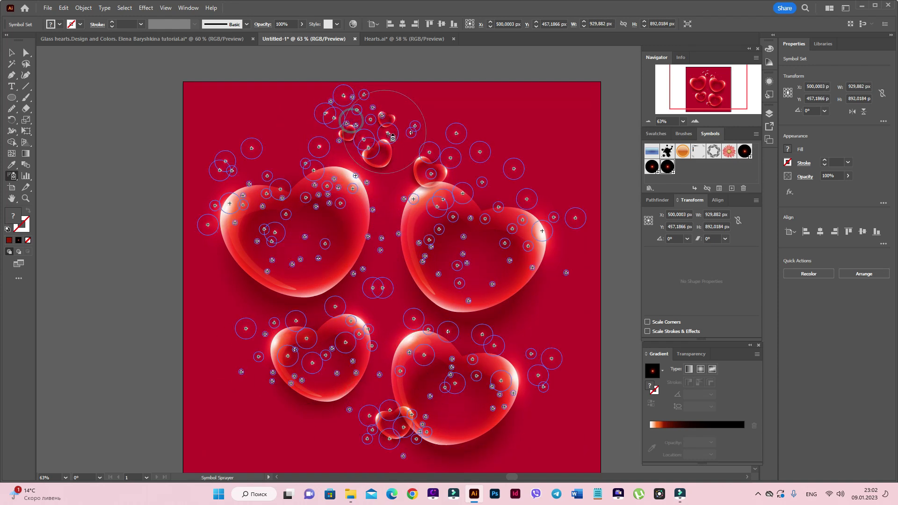
drag(451, 158, 425, 171)
drag(464, 211, 457, 219)
click(11, 54)
click(76, 97)
scroll(540, 221, down, 2)
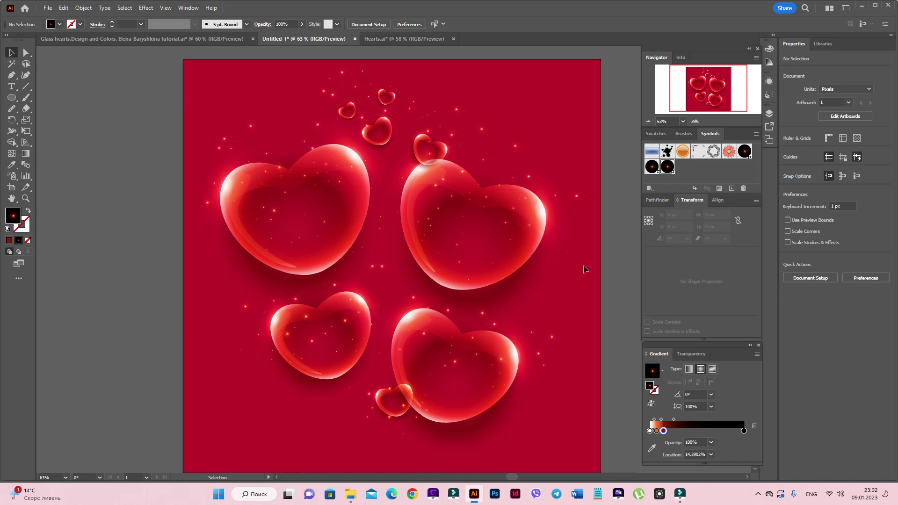